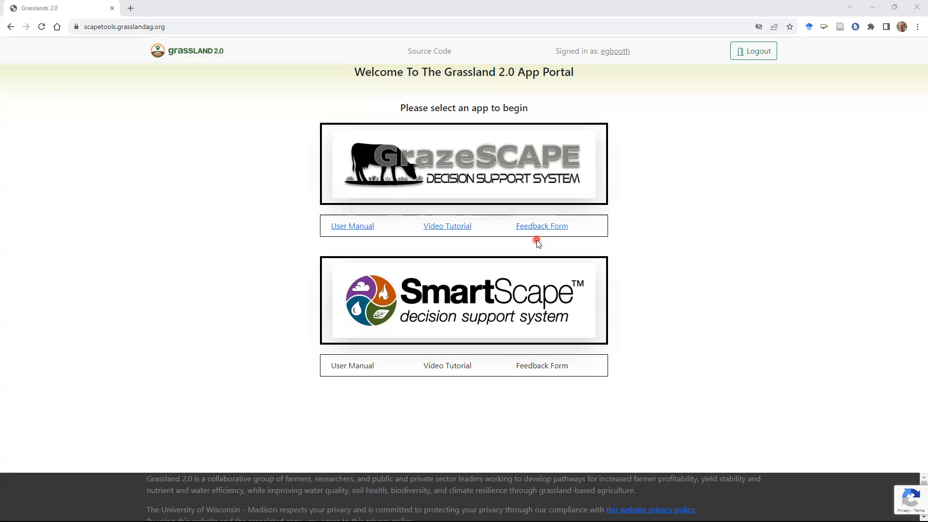
Step: Open the GrazeScape app from the portal and choose the Ridge and Valley region on the map
{"action": "left_click", "coordinate": [468, 160]}
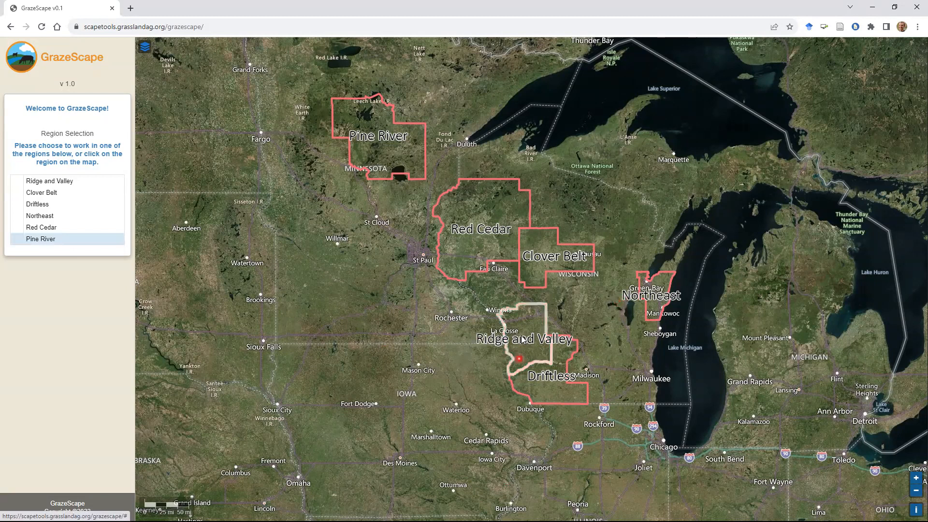
{"action": "scroll", "coordinate": [520, 336], "scroll_direction": "up", "scroll_amount": 1}
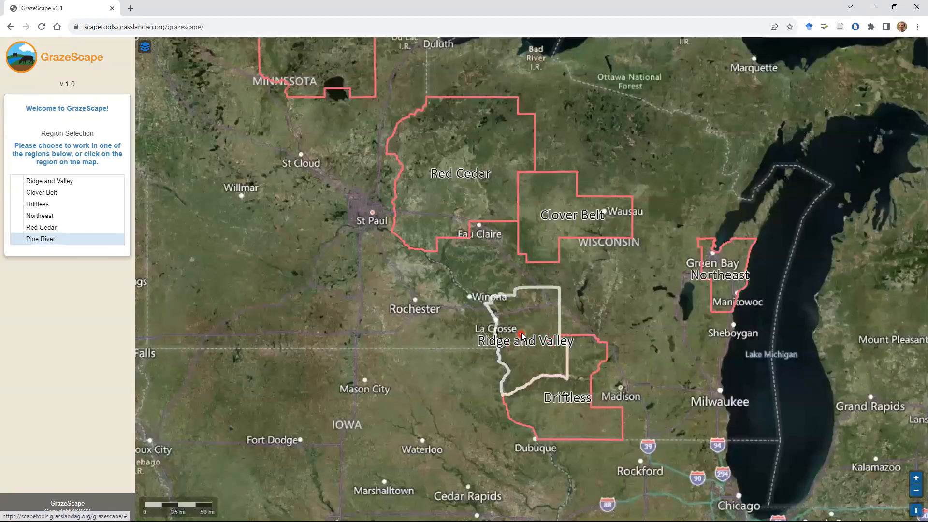
{"action": "scroll", "coordinate": [522, 336], "scroll_direction": "up", "scroll_amount": 1}
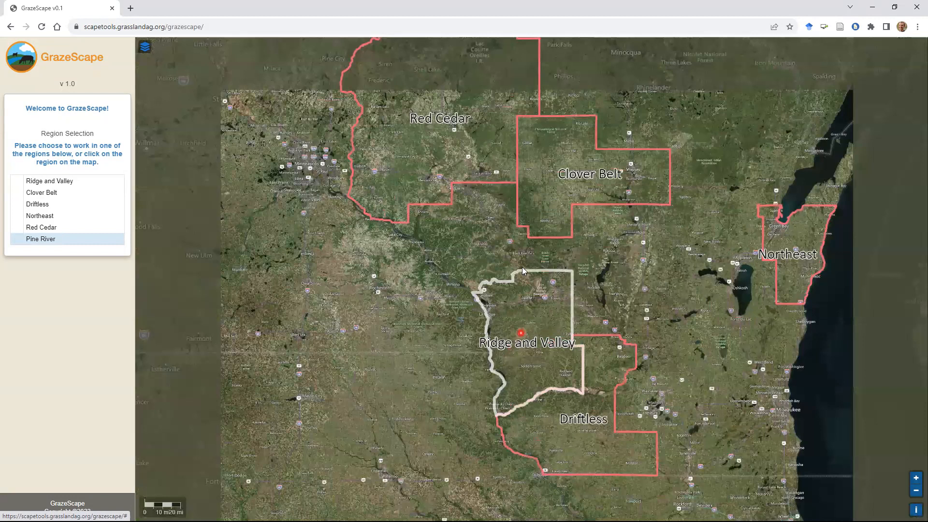
{"action": "scroll", "coordinate": [523, 272], "scroll_direction": "down", "scroll_amount": 1}
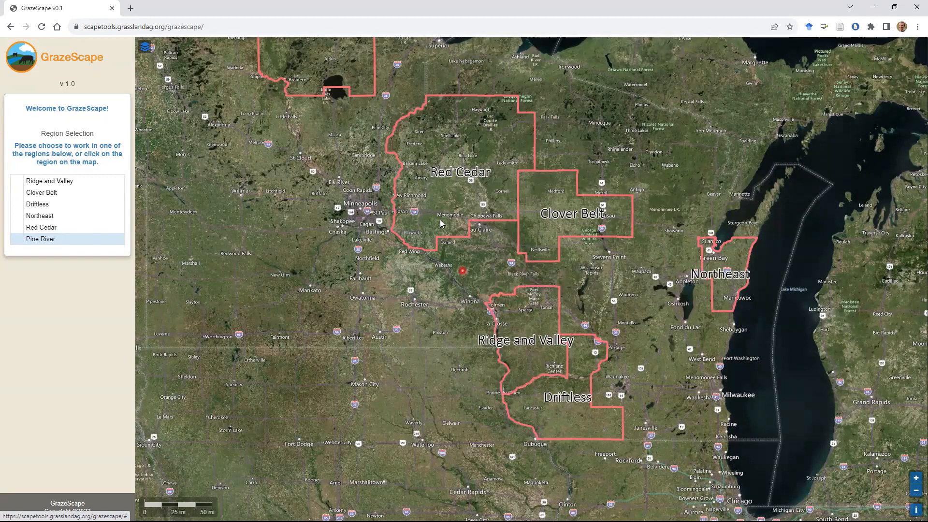
{"action": "scroll", "coordinate": [438, 222], "scroll_direction": "down", "scroll_amount": 1}
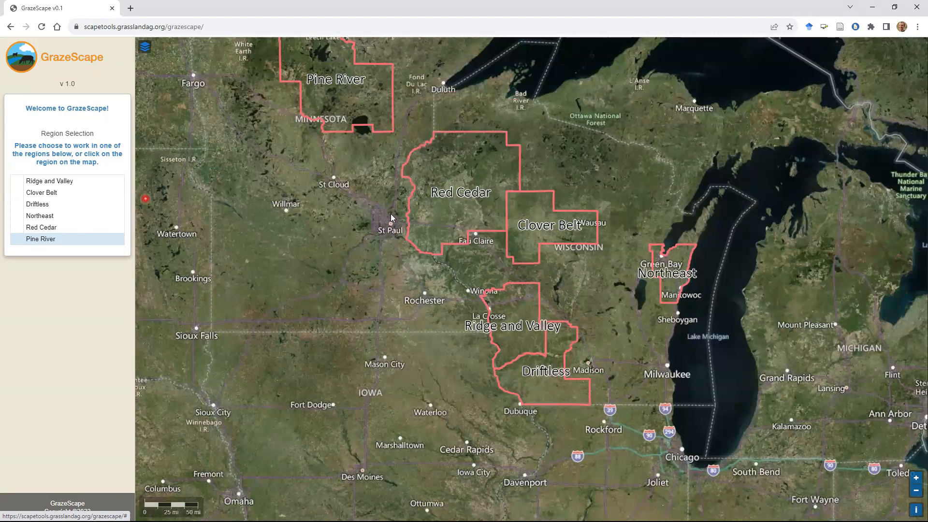
{"action": "left_click", "coordinate": [390, 190]}
{"action": "left_click", "coordinate": [492, 359]}
{"action": "left_click", "coordinate": [506, 321]}
{"action": "left_click", "coordinate": [525, 328]}
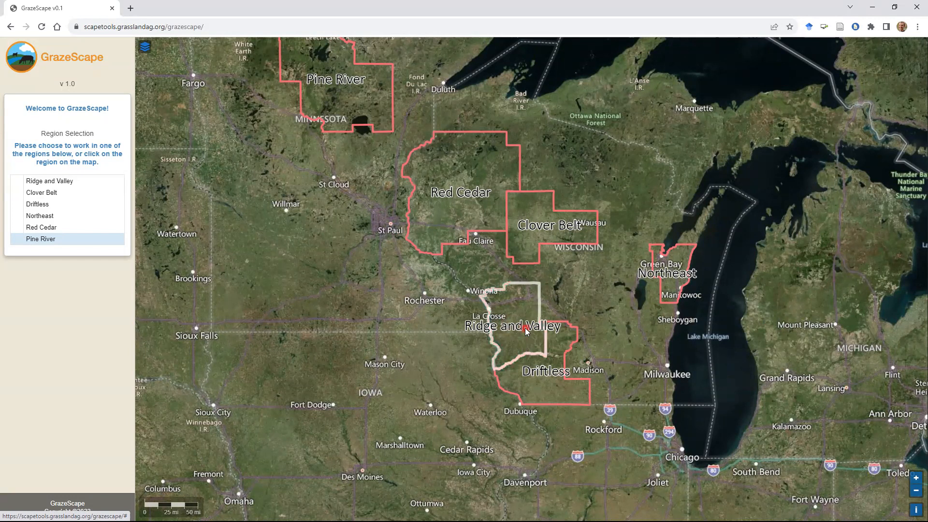
{"action": "left_click", "coordinate": [525, 328]}
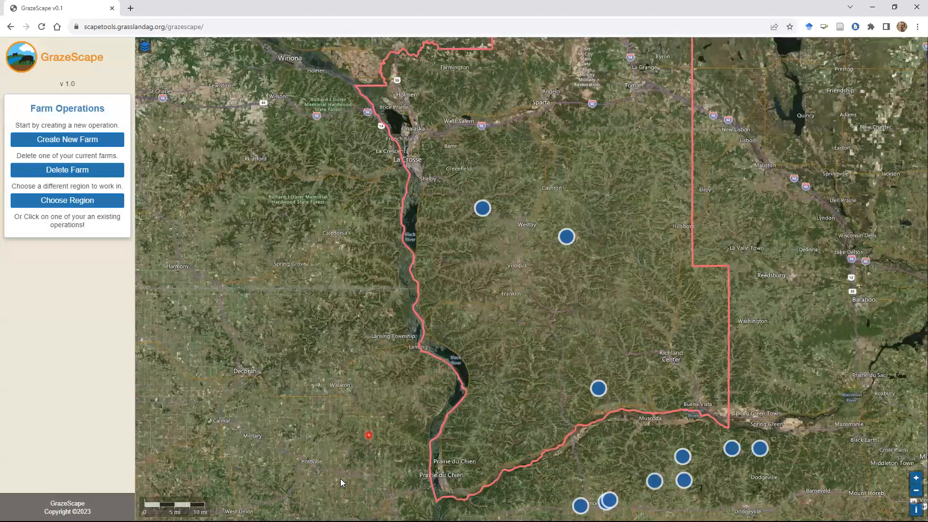
{"action": "left_click", "coordinate": [340, 478]}
{"action": "left_click", "coordinate": [399, 480]}
{"action": "left_click", "coordinate": [513, 377]}
{"action": "left_click", "coordinate": [345, 245]}
Step: Start a new farm, name it test091923 and enter the owner's name
{"action": "left_click", "coordinate": [51, 140]}
{"action": "left_click", "coordinate": [71, 142]}
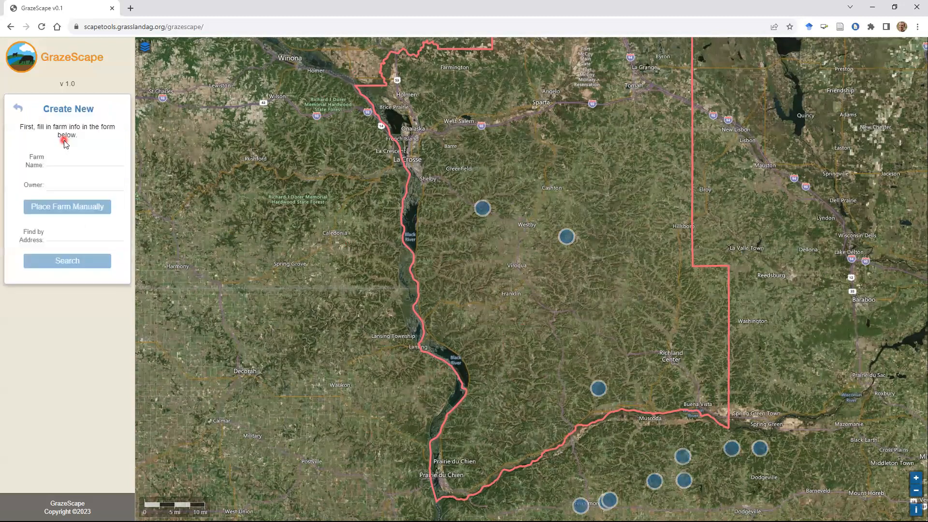
{"action": "left_click", "coordinate": [70, 189]}
{"action": "left_click", "coordinate": [79, 219]}
{"action": "left_click", "coordinate": [67, 161]}
{"action": "left_click", "coordinate": [66, 161]}
{"action": "type", "text": "test0319"}
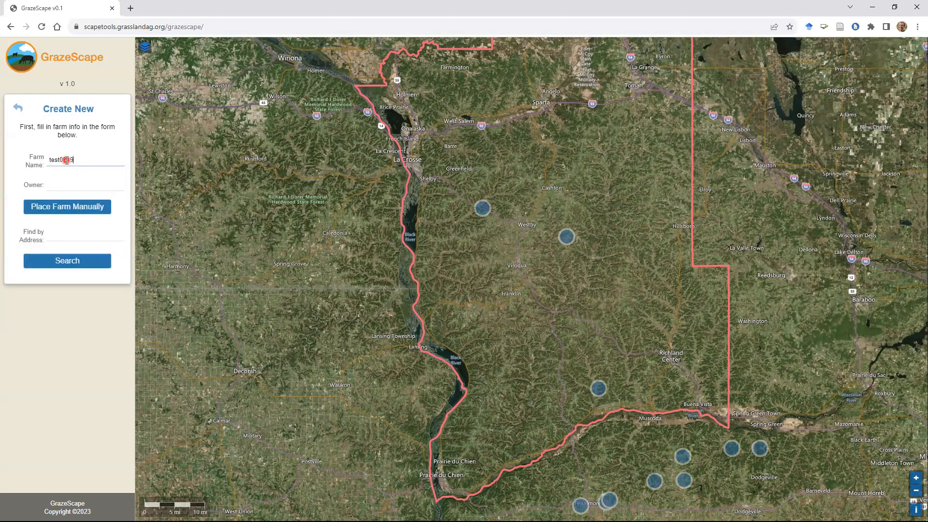
{"action": "type", "text": "23"}
{"action": "key", "text": "Tab"}
{"action": "type", "text": "Eric"}
Step: Place the farm manually on the farmstead just north of State Highway 56, opposite Side Hollow Rd
{"action": "left_click", "coordinate": [65, 207]}
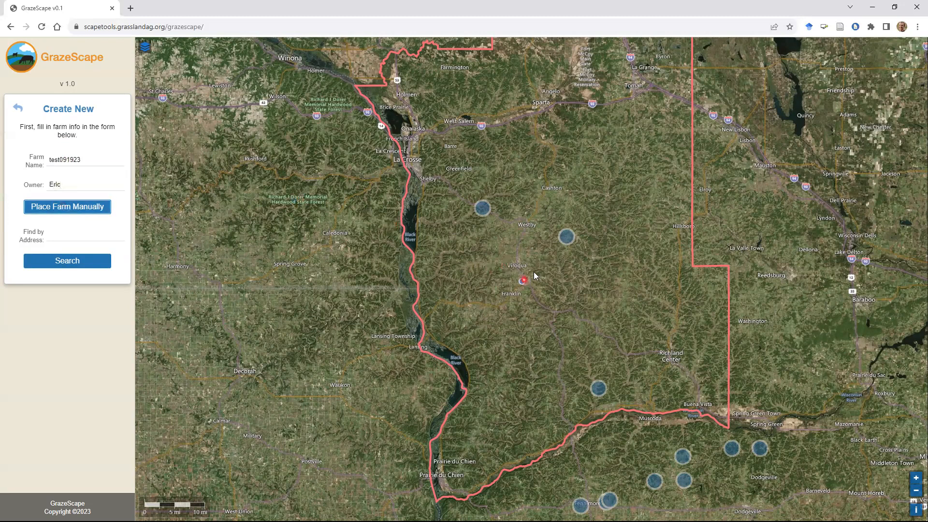
{"action": "scroll", "coordinate": [497, 249], "scroll_direction": "up", "scroll_amount": 1}
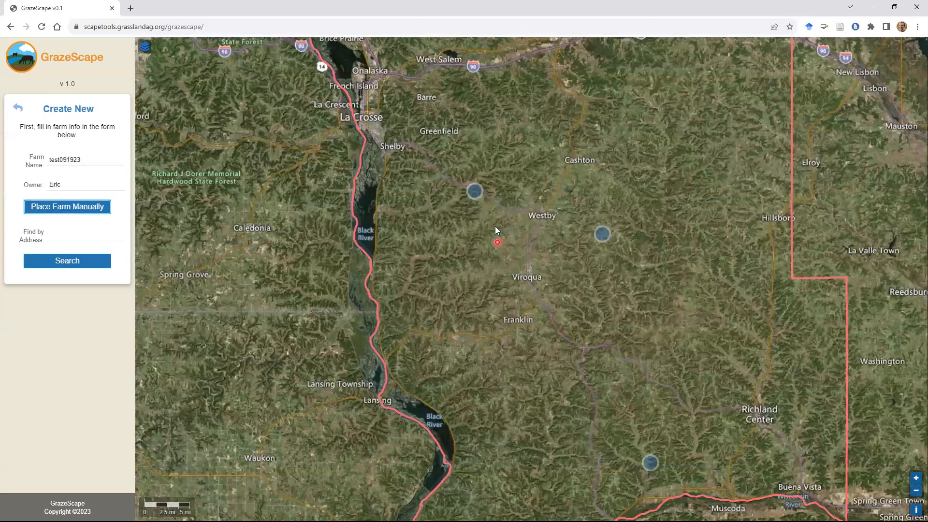
{"action": "scroll", "coordinate": [495, 226], "scroll_direction": "up", "scroll_amount": 1}
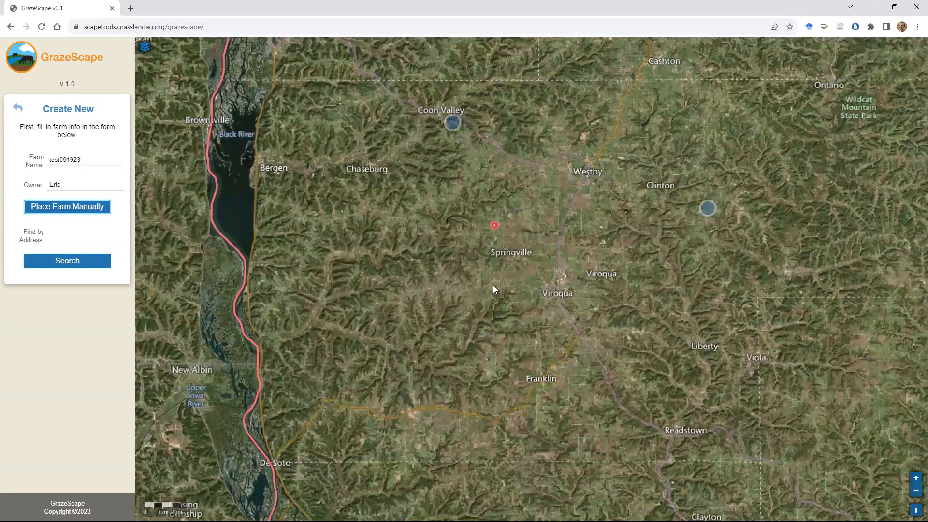
{"action": "scroll", "coordinate": [494, 264], "scroll_direction": "up", "scroll_amount": 2}
{"action": "scroll", "coordinate": [524, 261], "scroll_direction": "up", "scroll_amount": 2}
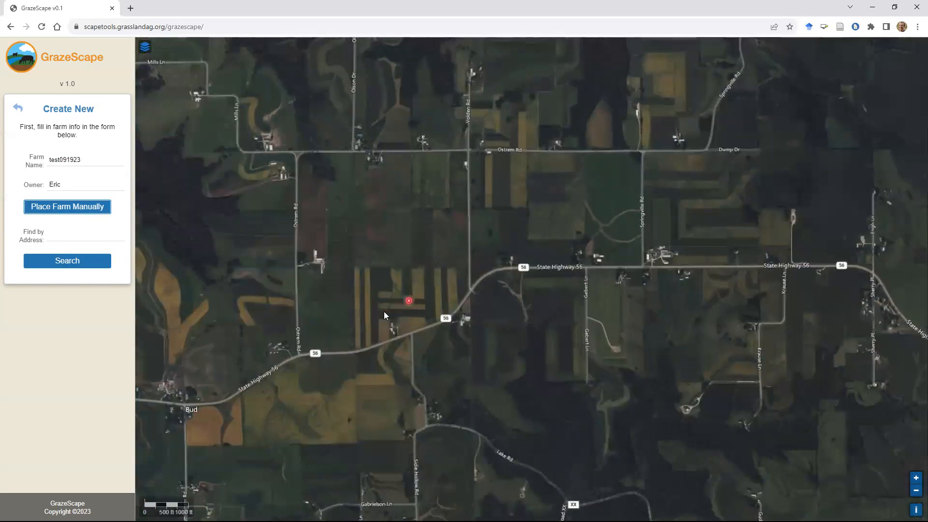
{"action": "scroll", "coordinate": [376, 329], "scroll_direction": "up", "scroll_amount": 2}
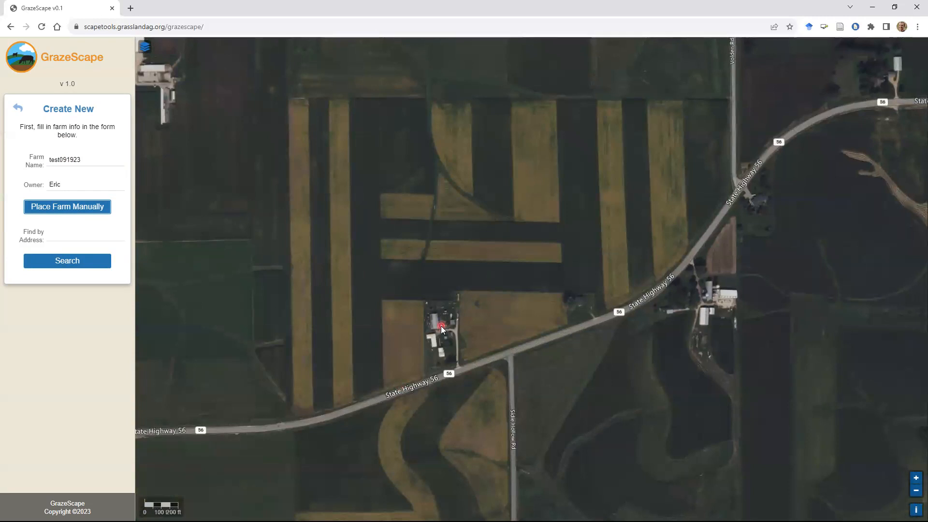
{"action": "left_click", "coordinate": [441, 326]}
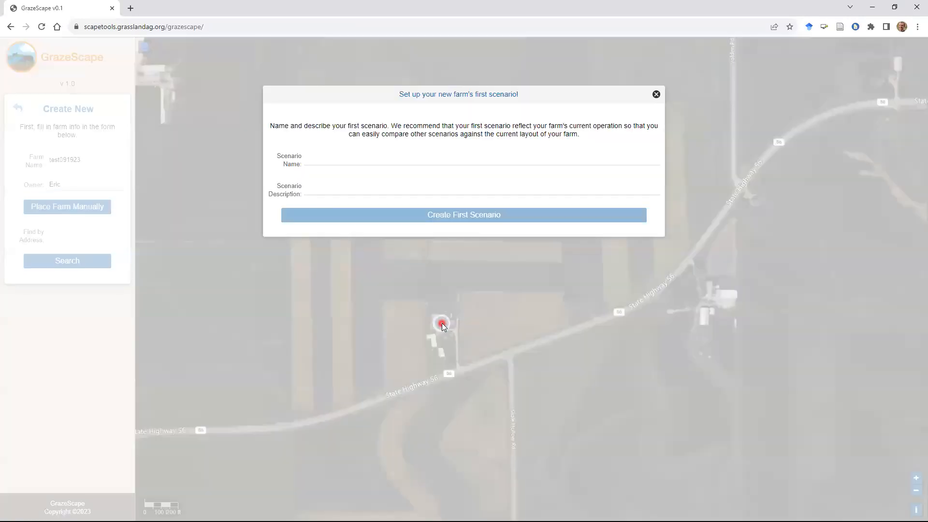
Step: Create the farm's first scenario named corn/beans with the description "corn/beans - spring tillage" and dismiss the introductory message
{"action": "left_click", "coordinate": [326, 159]}
{"action": "type", "text": "corn/beans"}
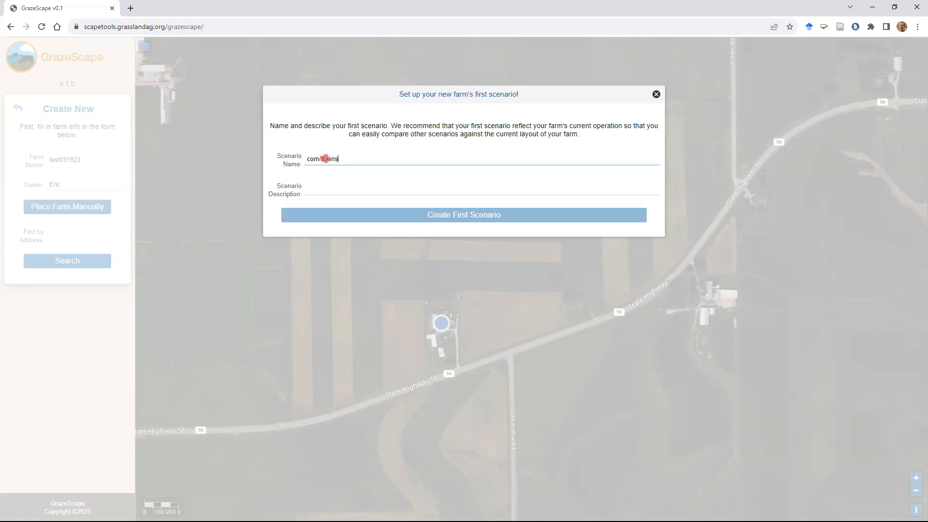
{"action": "key", "text": "ctrl+a"}
{"action": "key", "text": "ctrl+c"}
{"action": "key", "text": "Tab"}
{"action": "key", "text": "ctrl+v"}
{"action": "type", "text": "-"}
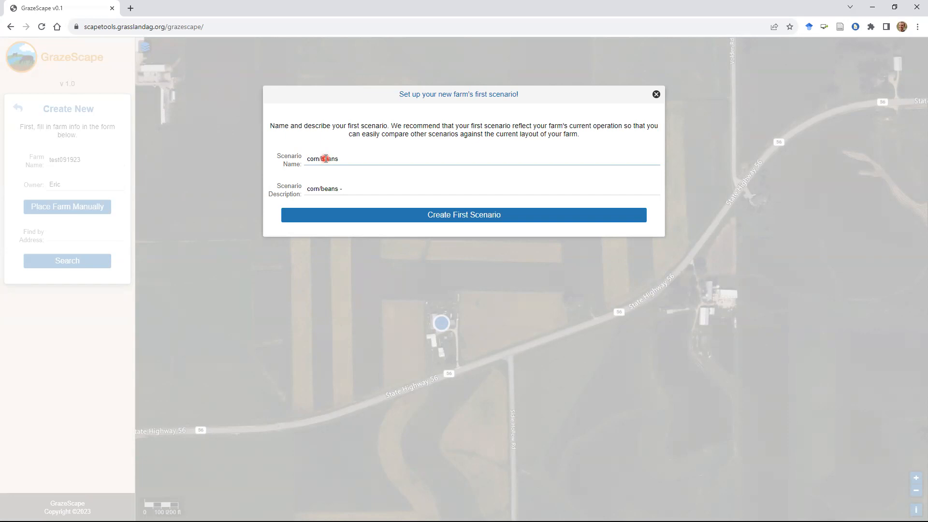
{"action": "type", "text": " spring tillage"}
{"action": "left_click", "coordinate": [454, 216]}
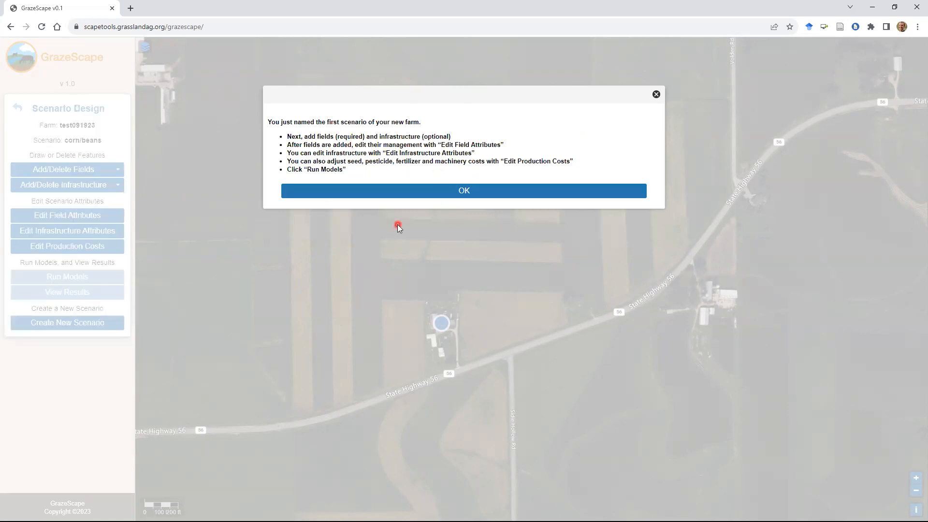
{"action": "left_click", "coordinate": [463, 194]}
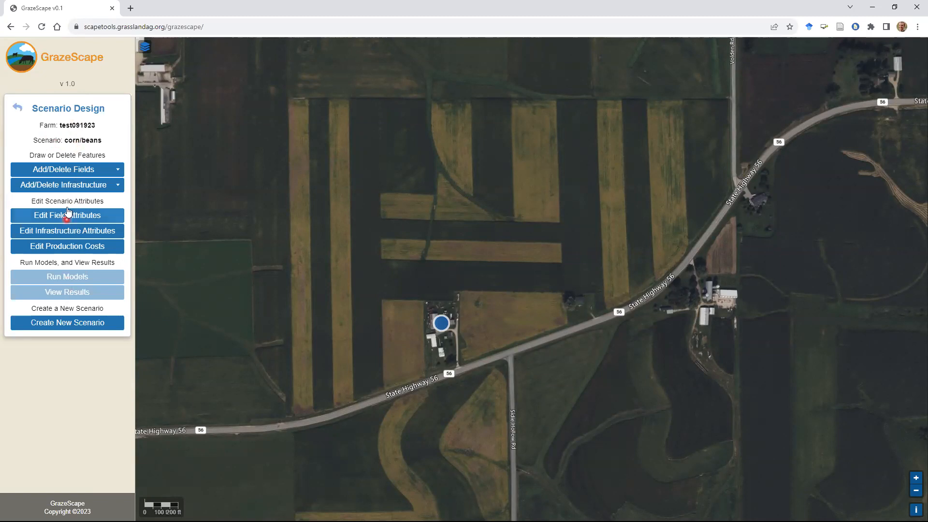
Step: Draw a four-sided field of about 22 acres over the cropland strips directly north of the farmstead
{"action": "left_click", "coordinate": [66, 170]}
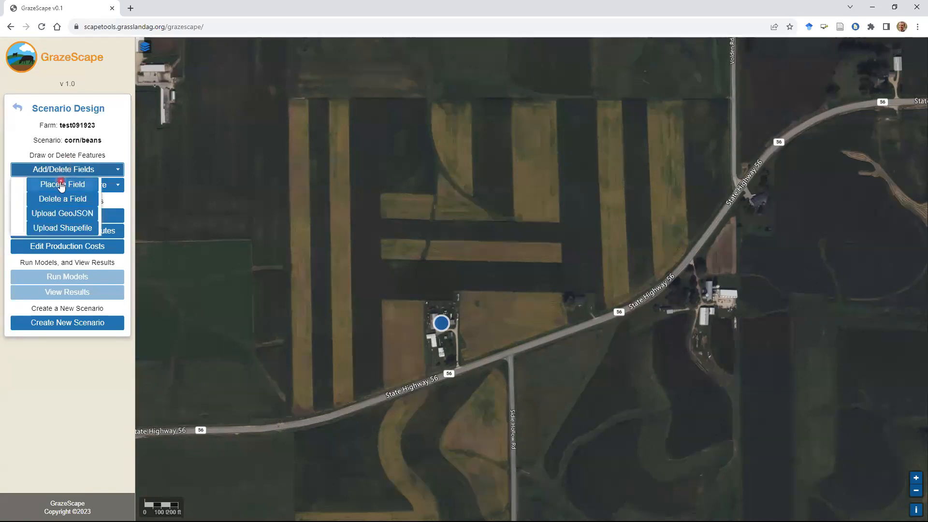
{"action": "left_click", "coordinate": [59, 186]}
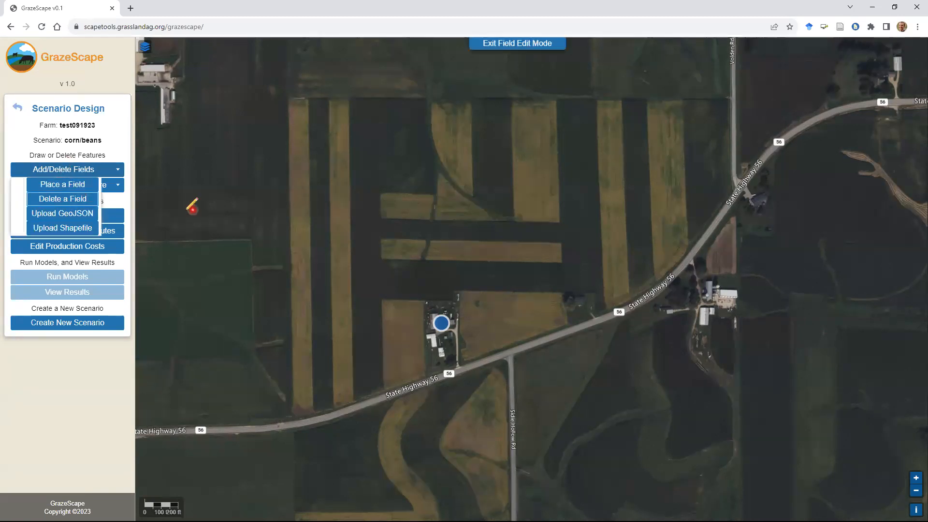
{"action": "left_click", "coordinate": [379, 102]}
{"action": "left_click", "coordinate": [381, 276]}
{"action": "left_click", "coordinate": [542, 282]}
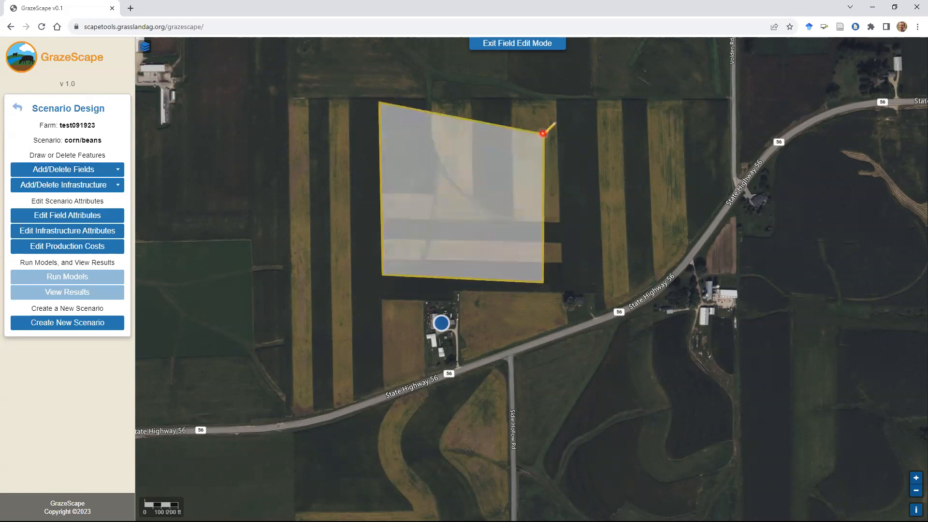
{"action": "double_click", "coordinate": [535, 103]}
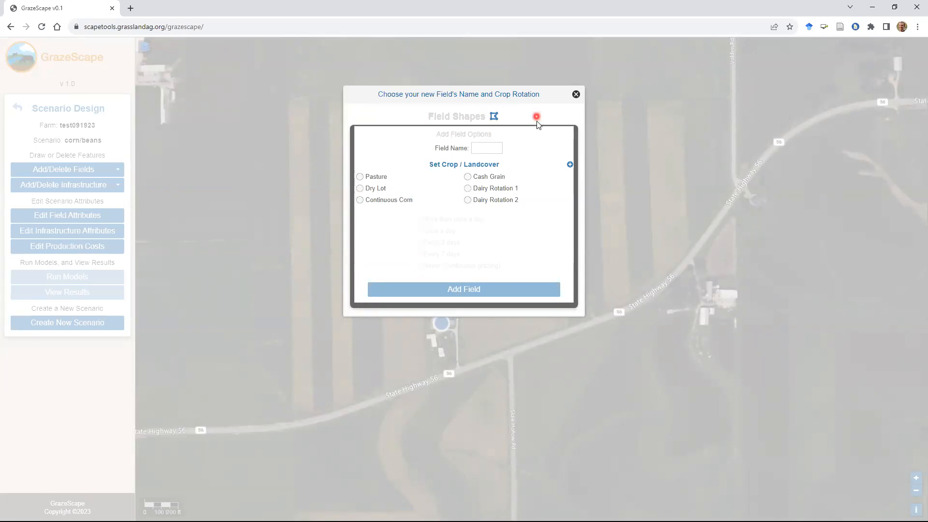
Step: Name the new field field1, set its crop to Cash Grain and add it to the scenario
{"action": "left_click", "coordinate": [479, 147]}
{"action": "type", "text": "field1"}
{"action": "left_click", "coordinate": [467, 177]}
{"action": "left_click", "coordinate": [459, 289]}
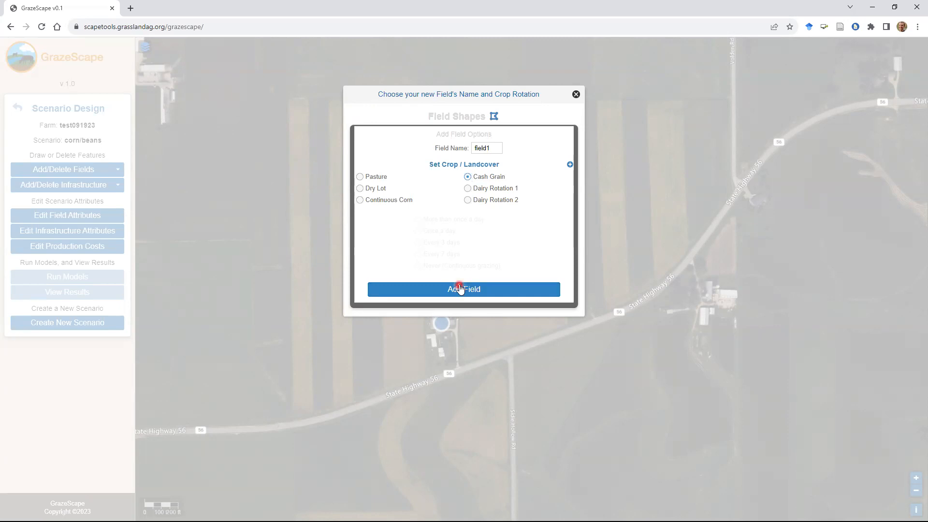
{"action": "left_click", "coordinate": [459, 288]}
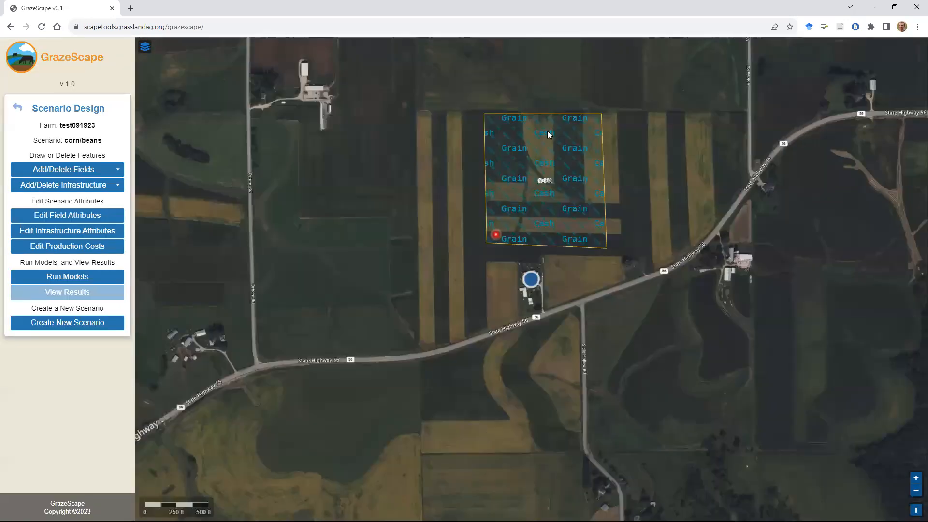
{"action": "left_click", "coordinate": [576, 326]}
{"action": "left_click", "coordinate": [581, 289]}
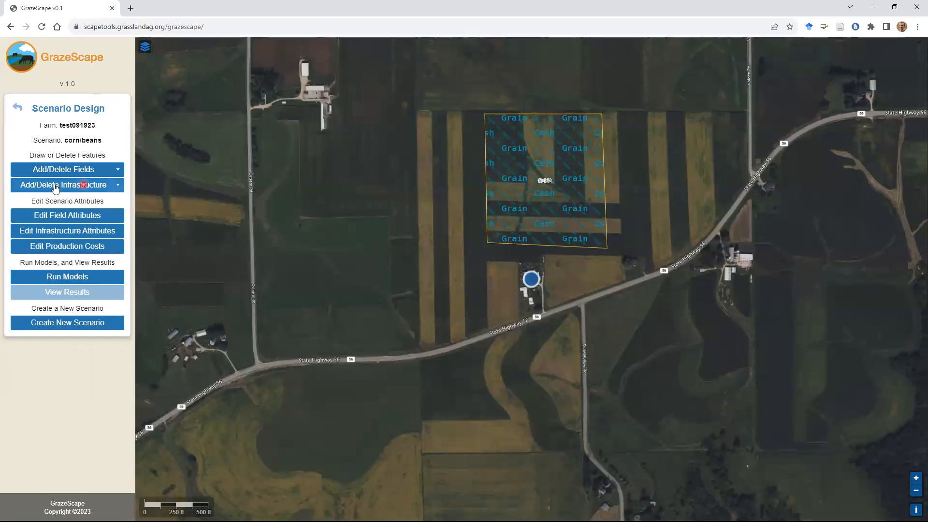
Step: Draw a second four-sided field of about 14 acres just east of field1, north of State Highway 56
{"action": "left_click", "coordinate": [54, 170]}
{"action": "left_click", "coordinate": [43, 183]}
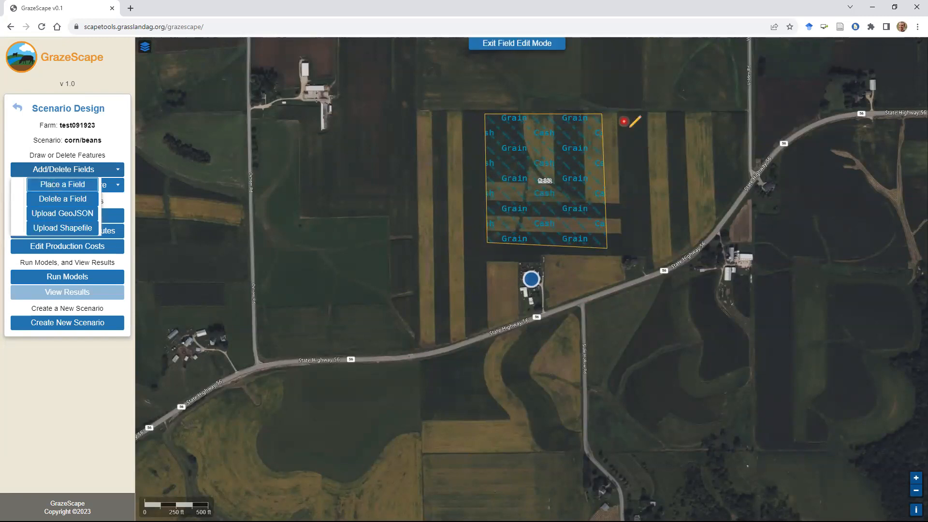
{"action": "left_click", "coordinate": [614, 114]}
{"action": "left_click", "coordinate": [618, 244]}
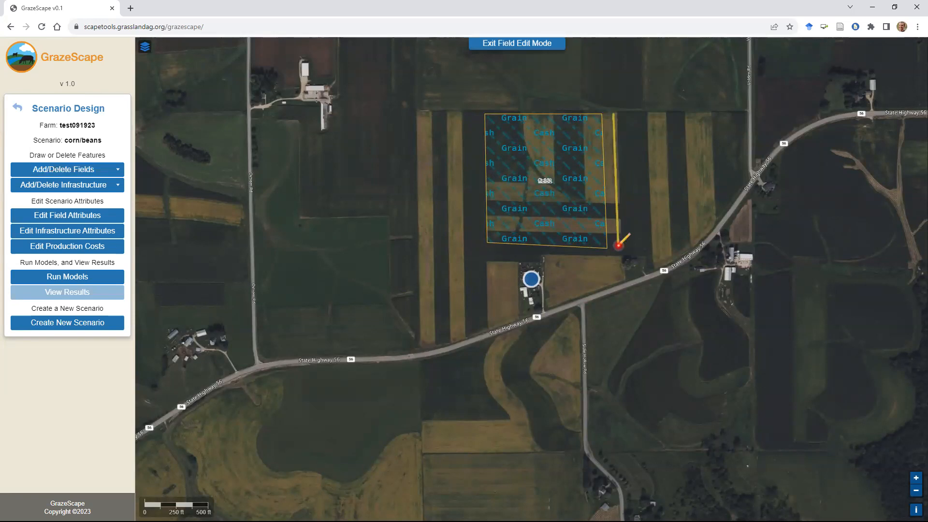
{"action": "left_click", "coordinate": [681, 244]}
{"action": "double_click", "coordinate": [700, 117]}
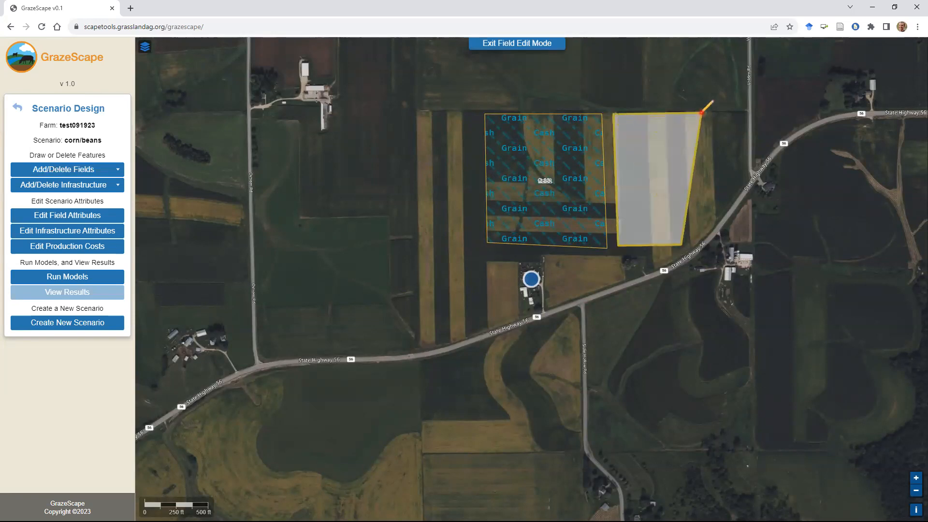
Step: Name the second field field2, set its crop to Cash Grain and add it to the scenario
{"action": "left_click", "coordinate": [478, 150]}
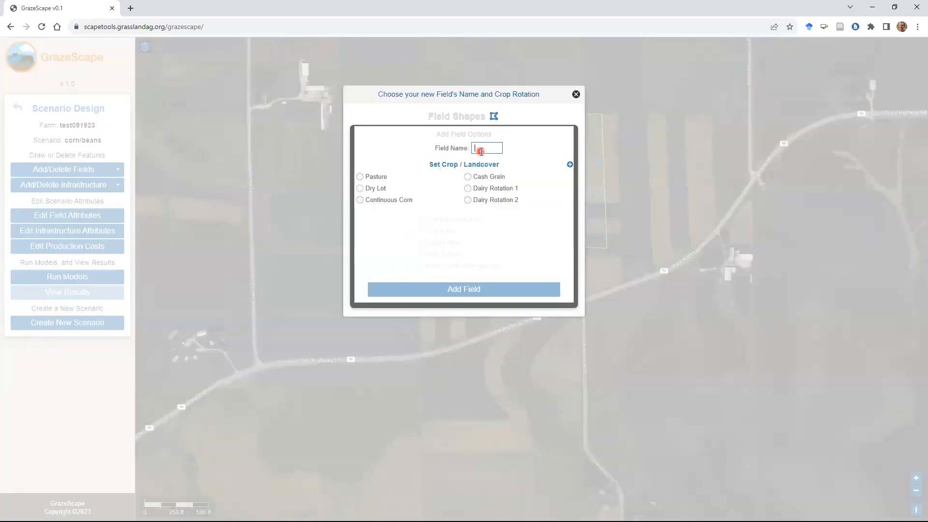
{"action": "type", "text": "field2"}
{"action": "left_click", "coordinate": [468, 177]}
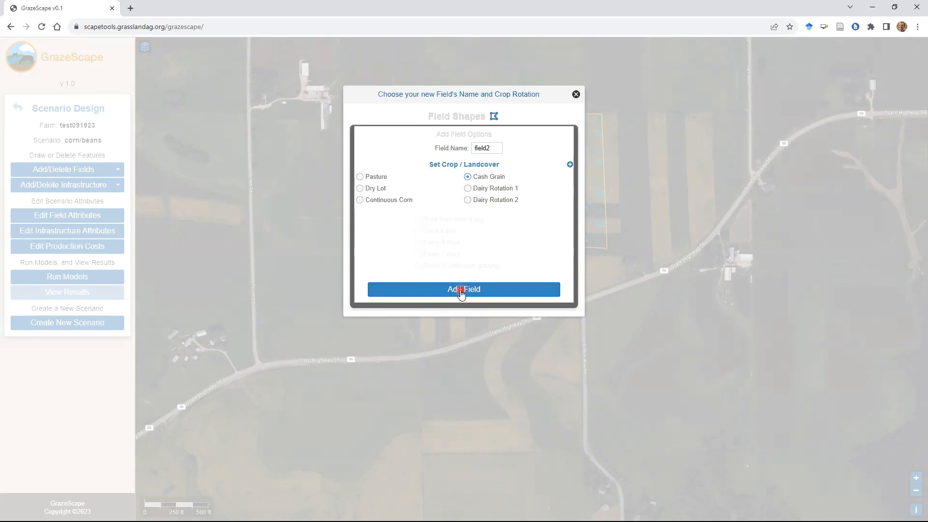
{"action": "left_click", "coordinate": [461, 290]}
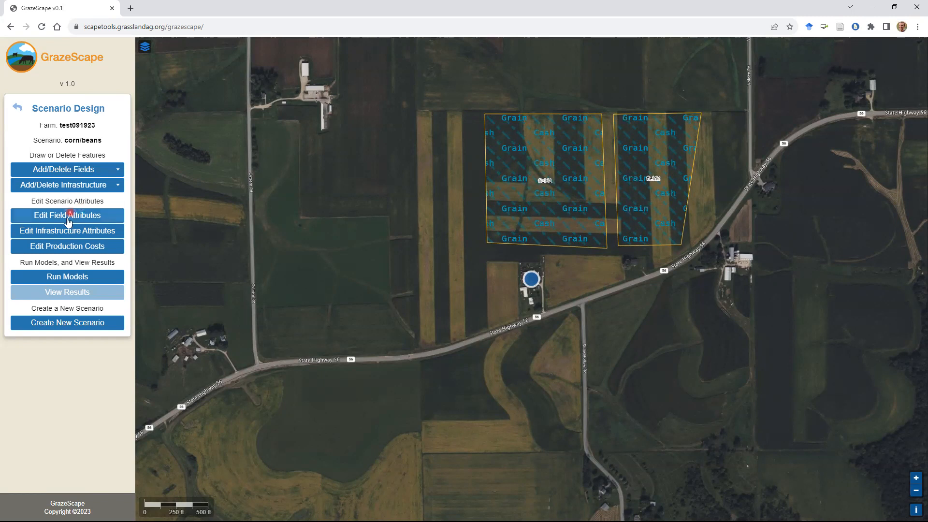
Step: Review the field attributes of field1 and field2, including area, soil, crop rotation, cover crop and tillage, and close the table
{"action": "left_click", "coordinate": [68, 219]}
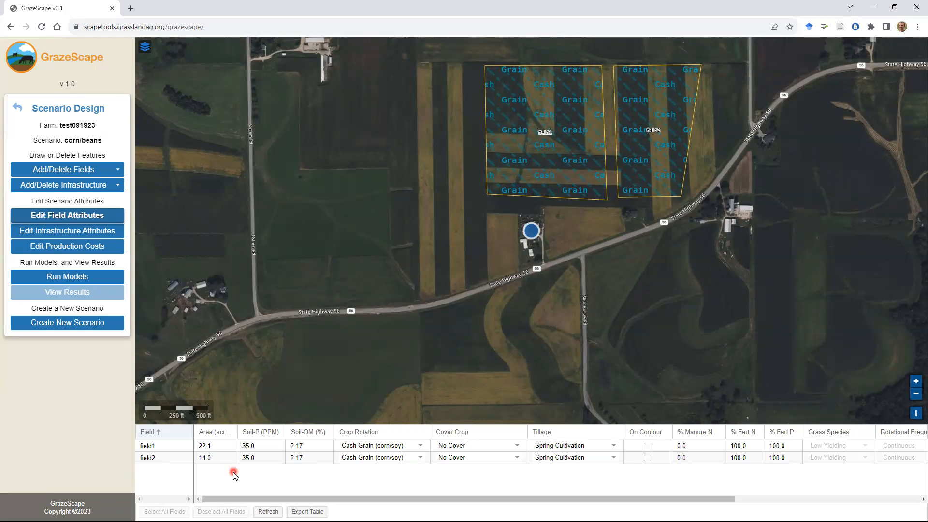
{"action": "left_click", "coordinate": [263, 445]}
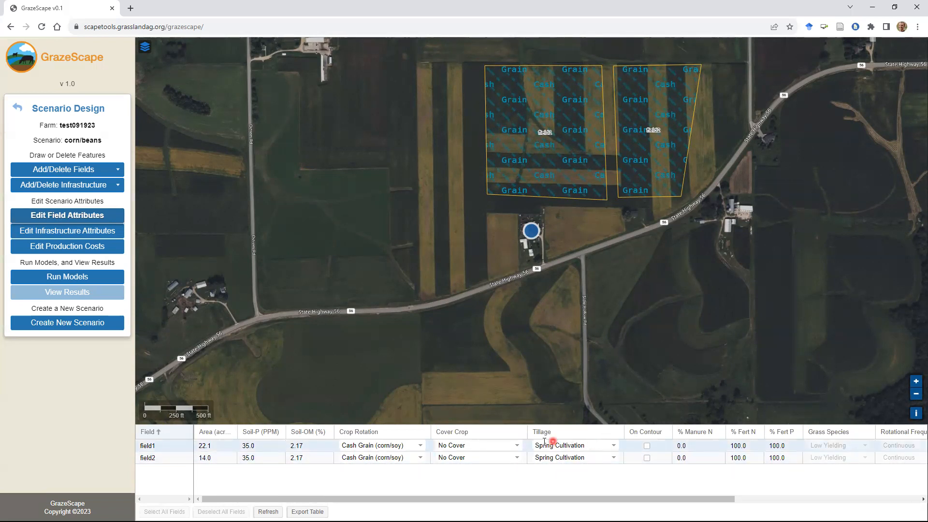
{"action": "left_click", "coordinate": [62, 217]}
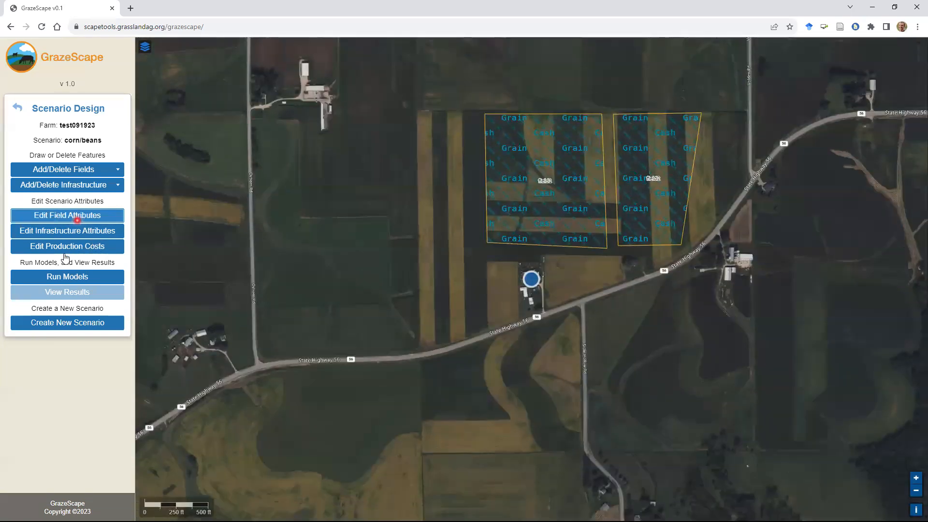
Step: Run the models for the corn/beans scenario and review the nutrient management in the active scenario field summary
{"action": "left_click", "coordinate": [62, 262]}
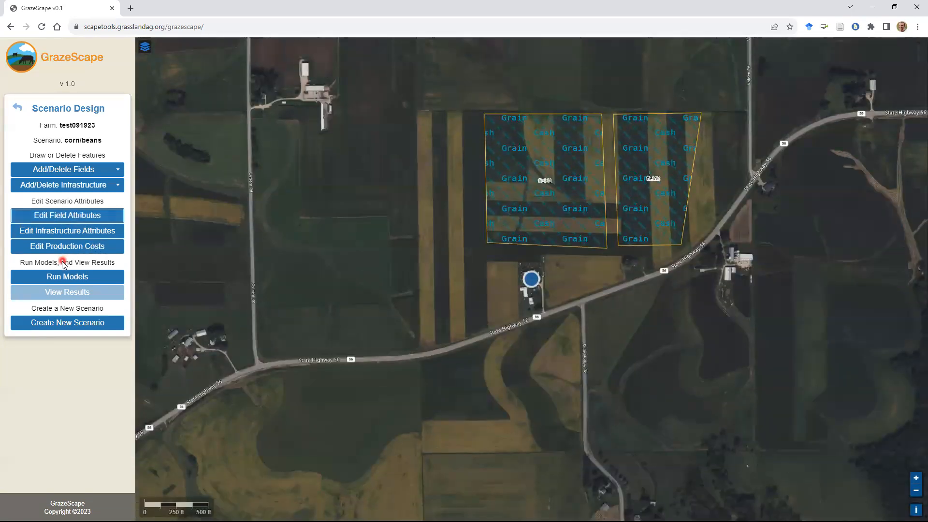
{"action": "left_click", "coordinate": [63, 274]}
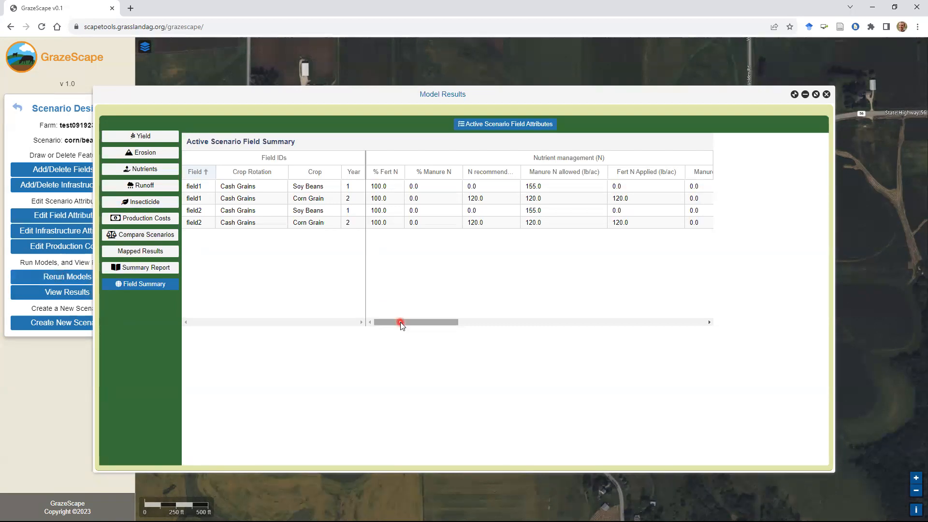
{"action": "left_click_drag", "start_coordinate": [401, 323], "coordinate": [351, 313]}
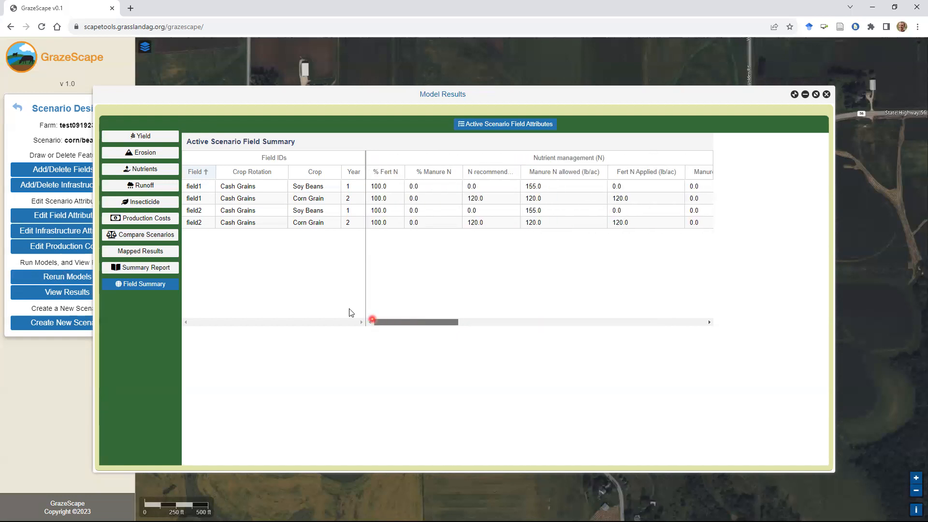
{"action": "left_click", "coordinate": [105, 184]}
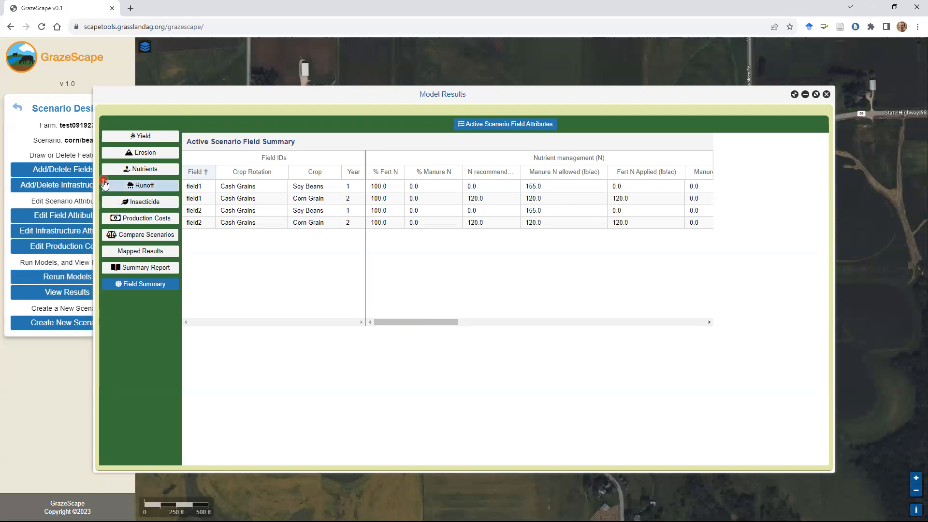
Step: Examine the dry matter, corn grain and soybean yield results for field1 and field2
{"action": "left_click", "coordinate": [141, 136]}
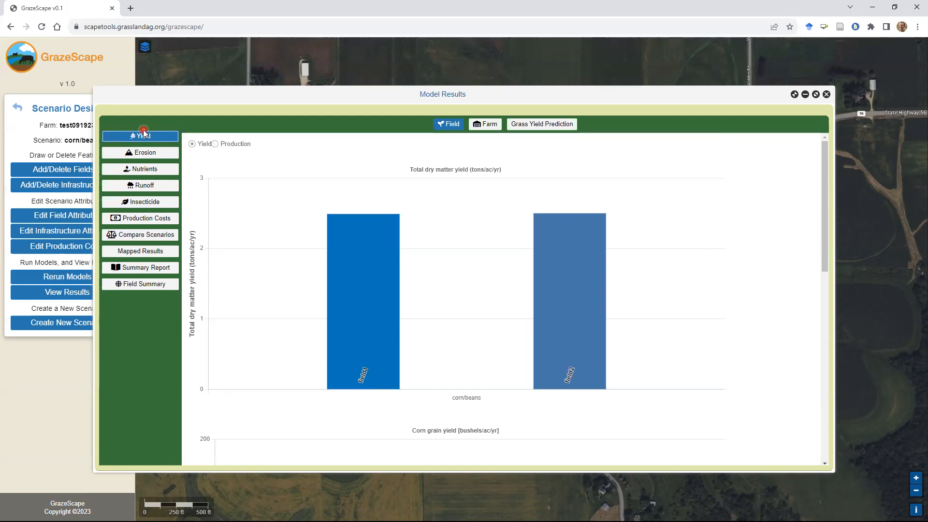
{"action": "scroll", "coordinate": [437, 285], "scroll_direction": "down", "scroll_amount": 2}
{"action": "scroll", "coordinate": [443, 292], "scroll_direction": "down", "scroll_amount": 2}
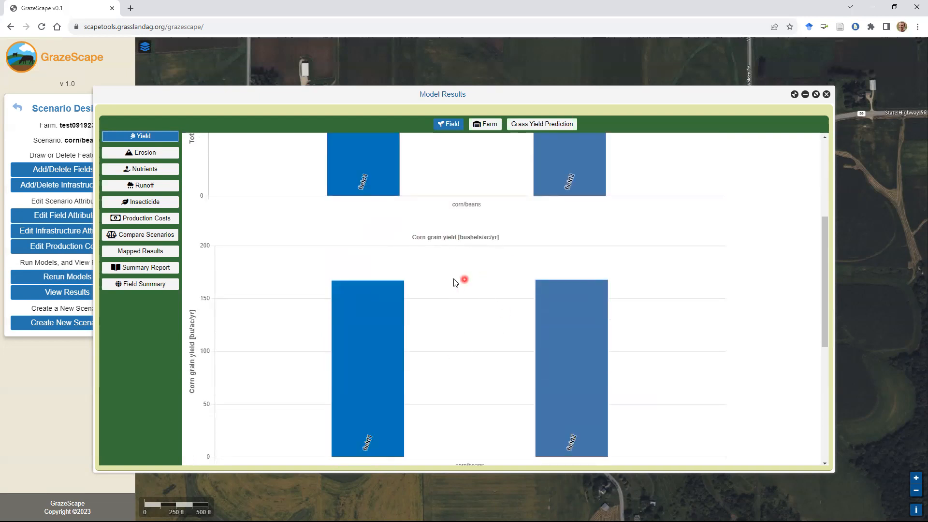
{"action": "scroll", "coordinate": [462, 283], "scroll_direction": "down", "scroll_amount": 5}
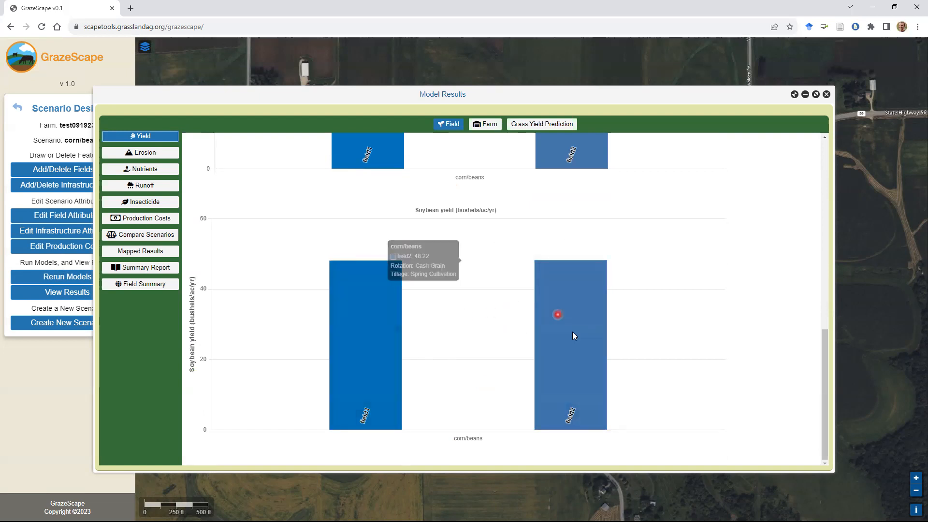
{"action": "mouse_move", "coordinate": [379, 337]}
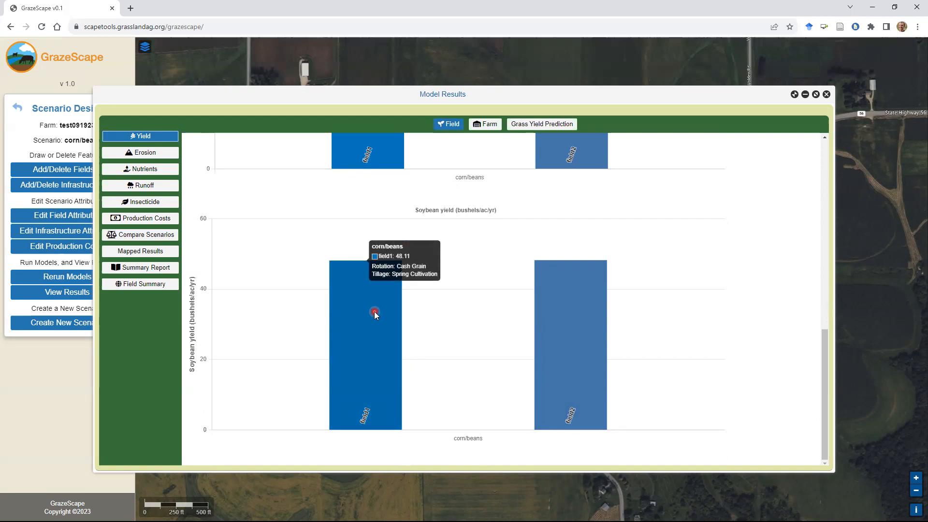
{"action": "scroll", "coordinate": [374, 315], "scroll_direction": "up", "scroll_amount": 10}
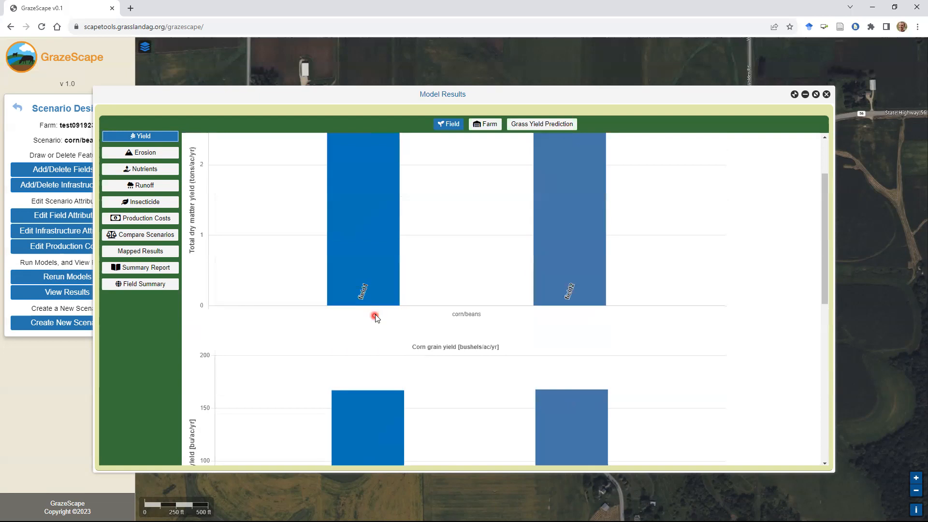
Step: Examine the farm-level total dry matter and corn grain yields of the corn/beans scenario
{"action": "left_click", "coordinate": [485, 124]}
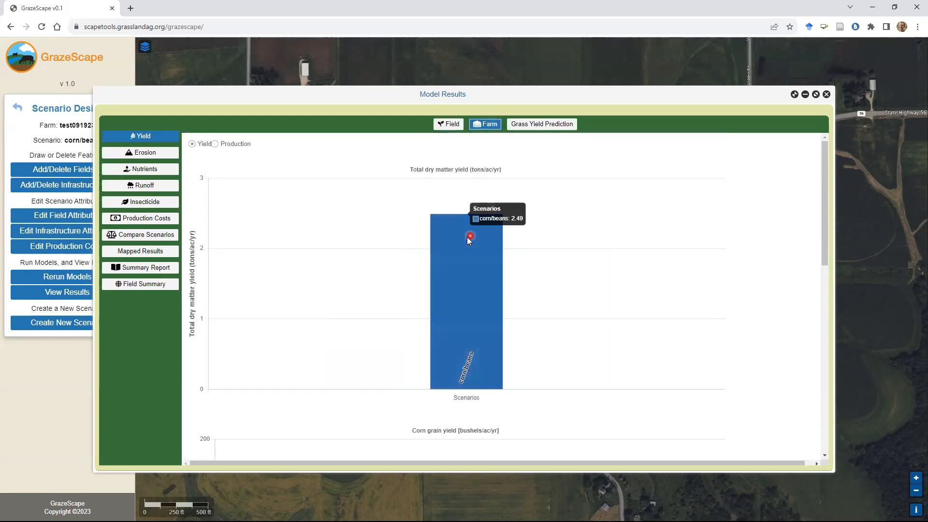
{"action": "mouse_move", "coordinate": [455, 279]}
{"action": "scroll", "coordinate": [434, 282], "scroll_direction": "down", "scroll_amount": 2}
{"action": "mouse_move", "coordinate": [448, 399]}
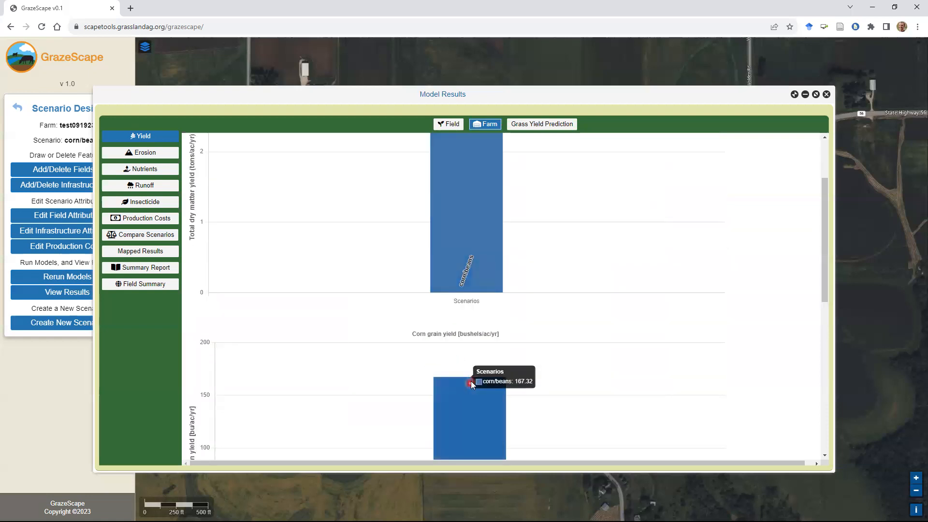
{"action": "scroll", "coordinate": [488, 273], "scroll_direction": "up", "scroll_amount": 2}
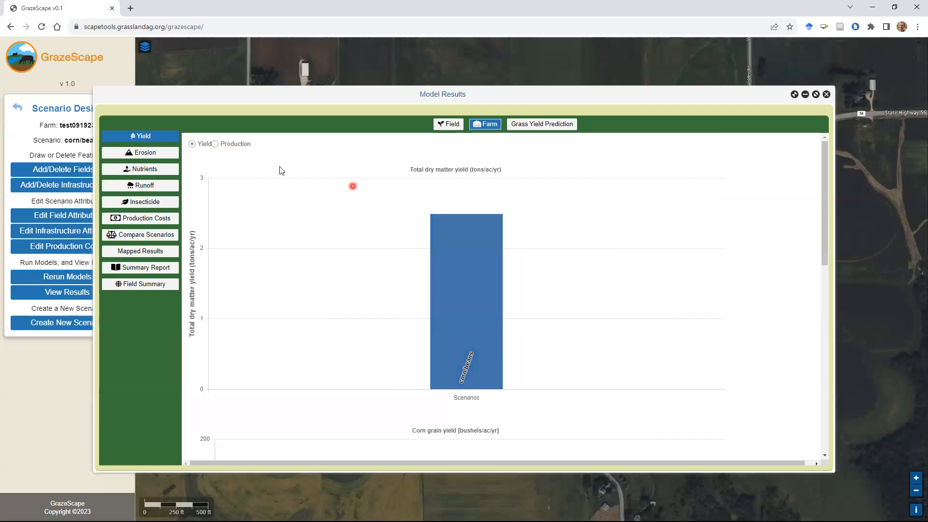
Step: Examine the erosion results per area by field and farm, including soil loss and the farm's Soil Condition Index
{"action": "left_click", "coordinate": [144, 154]}
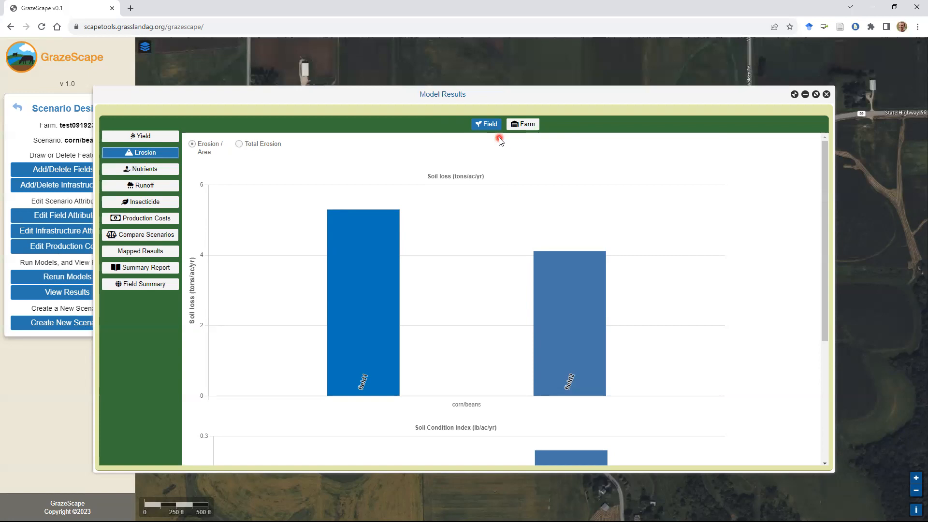
{"action": "left_click", "coordinate": [522, 125]}
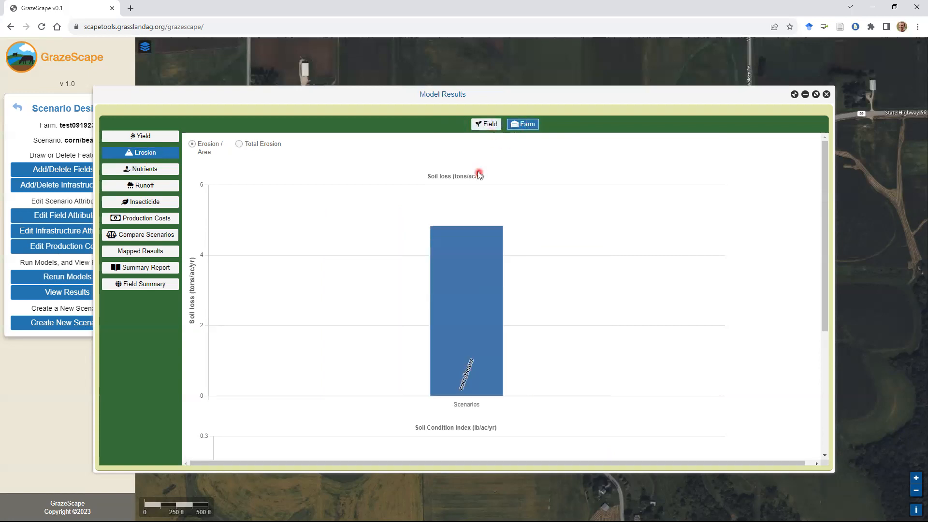
{"action": "mouse_move", "coordinate": [449, 286]}
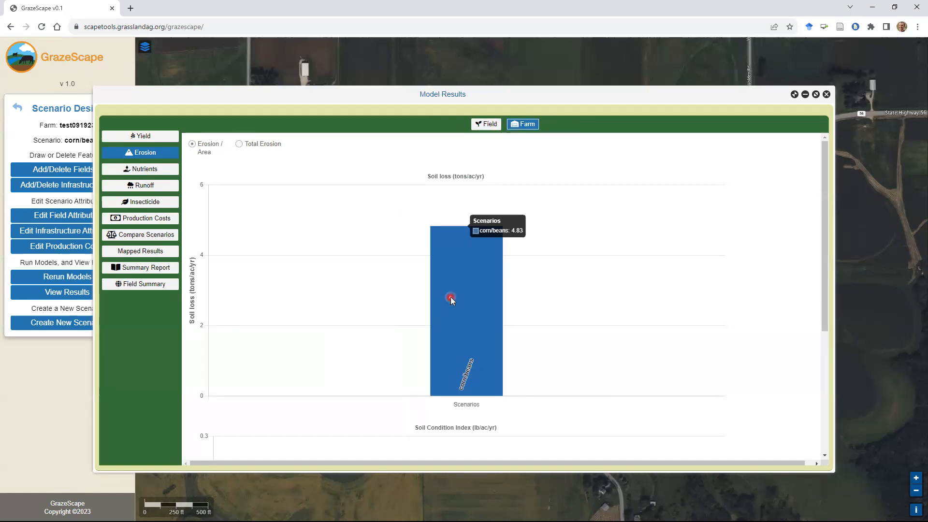
{"action": "scroll", "coordinate": [450, 296], "scroll_direction": "down", "scroll_amount": 4}
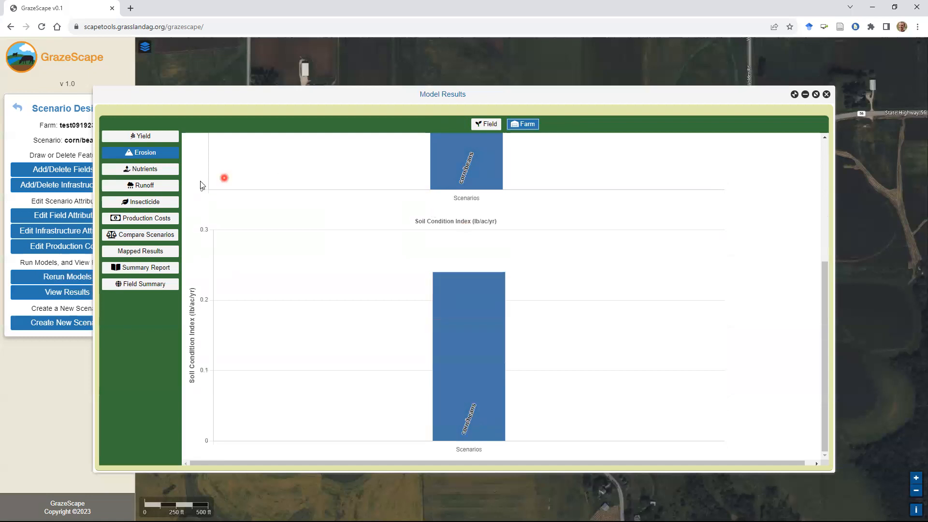
Step: Examine the phosphorus runoff per area for field1 and field2 in the nutrient results
{"action": "left_click", "coordinate": [135, 173]}
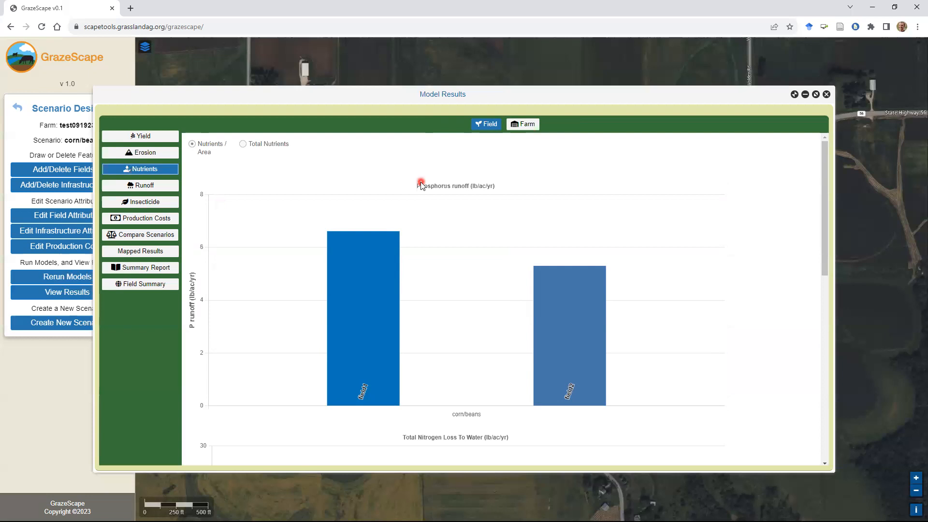
{"action": "mouse_move", "coordinate": [360, 296]}
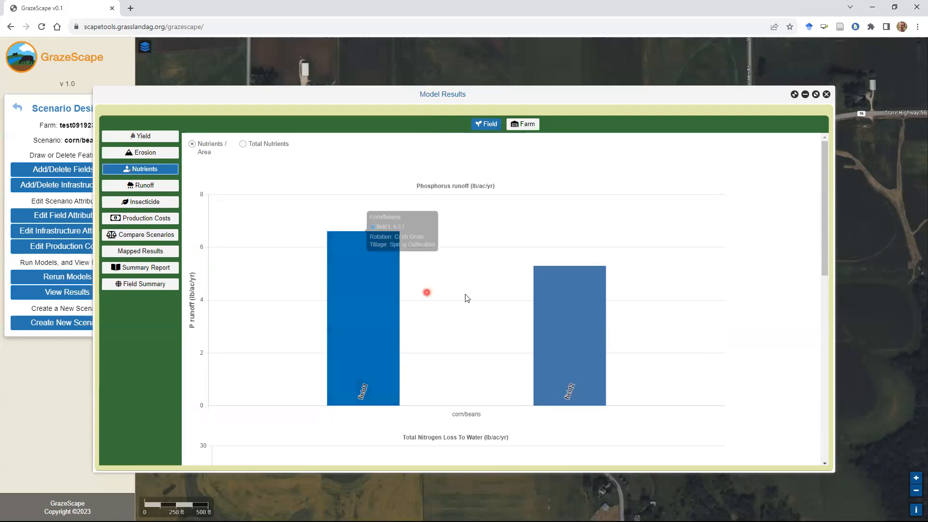
{"action": "mouse_move", "coordinate": [581, 317]}
{"action": "mouse_move", "coordinate": [376, 314]}
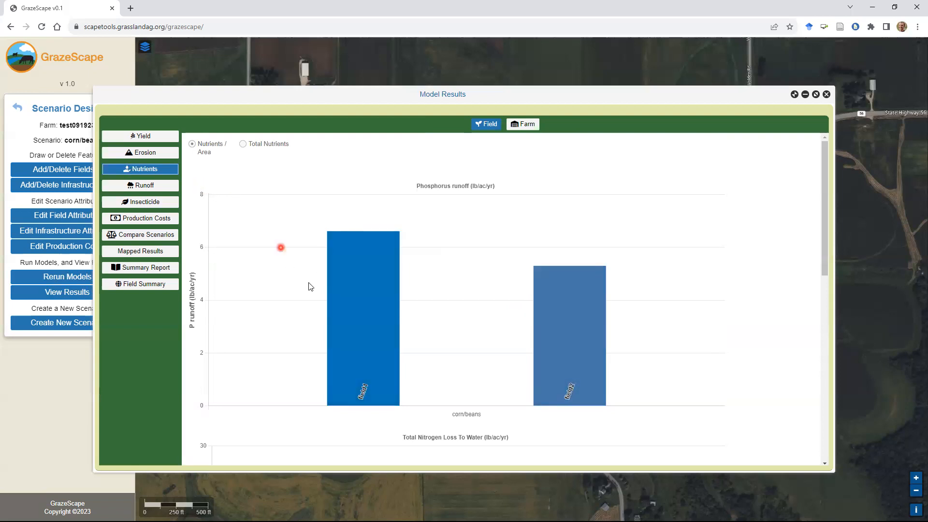
Step: Compare total nitrogen loss to water and nitrate-N leaching for field1 and field2
{"action": "scroll", "coordinate": [400, 284], "scroll_direction": "down", "scroll_amount": 1}
{"action": "scroll", "coordinate": [401, 270], "scroll_direction": "down", "scroll_amount": 3}
{"action": "scroll", "coordinate": [402, 251], "scroll_direction": "down", "scroll_amount": 3}
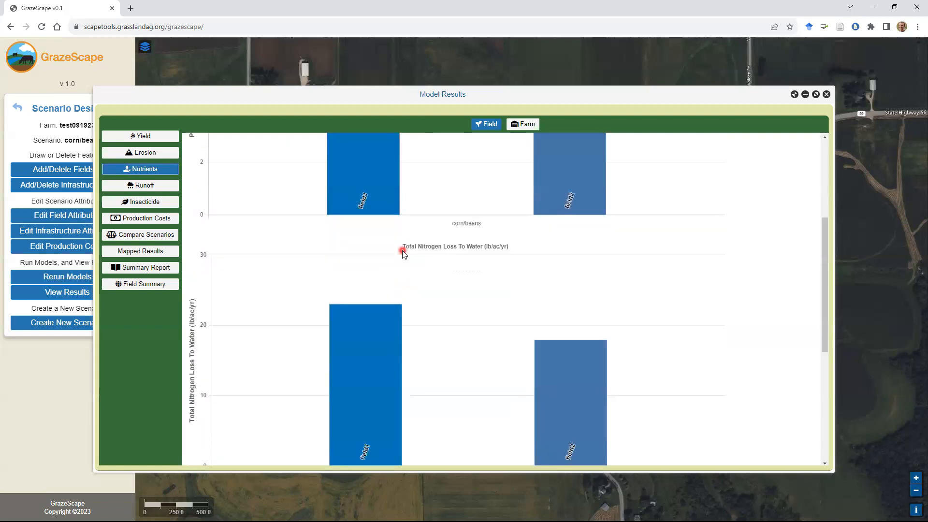
{"action": "scroll", "coordinate": [402, 251], "scroll_direction": "down", "scroll_amount": 1}
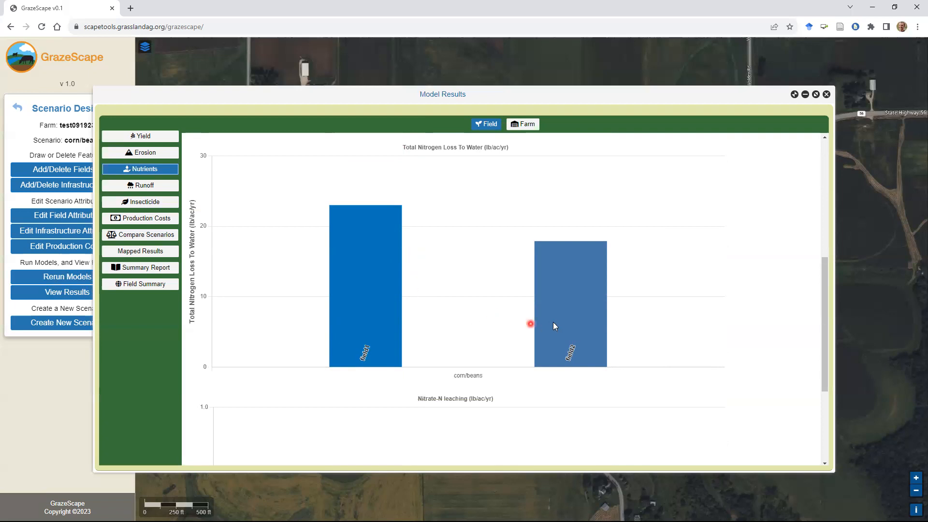
{"action": "mouse_move", "coordinate": [380, 278]}
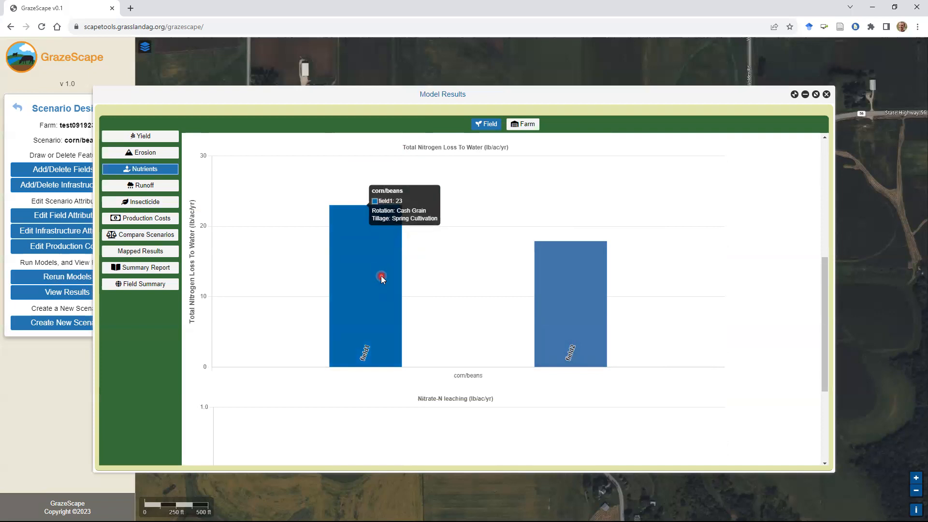
{"action": "scroll", "coordinate": [371, 239], "scroll_direction": "down", "scroll_amount": 3}
{"action": "scroll", "coordinate": [379, 308], "scroll_direction": "down", "scroll_amount": 1}
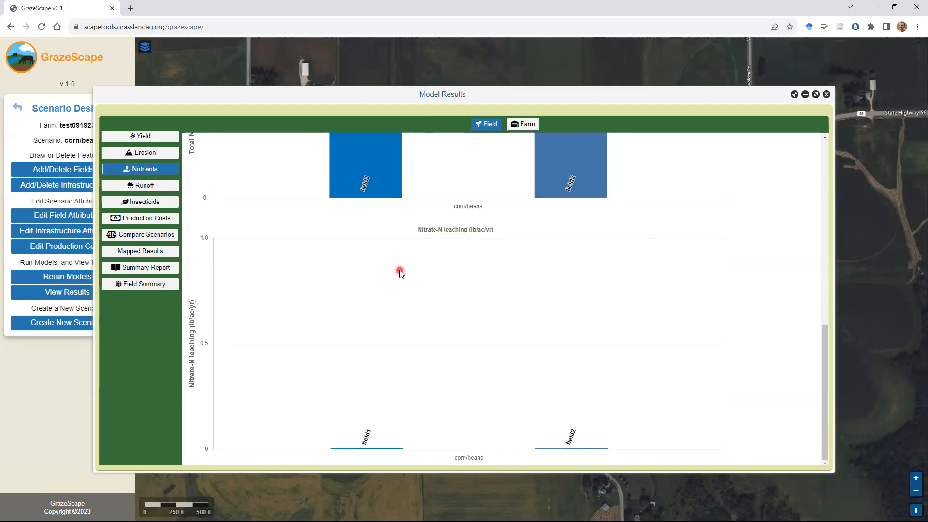
{"action": "scroll", "coordinate": [422, 356], "scroll_direction": "up", "scroll_amount": 3}
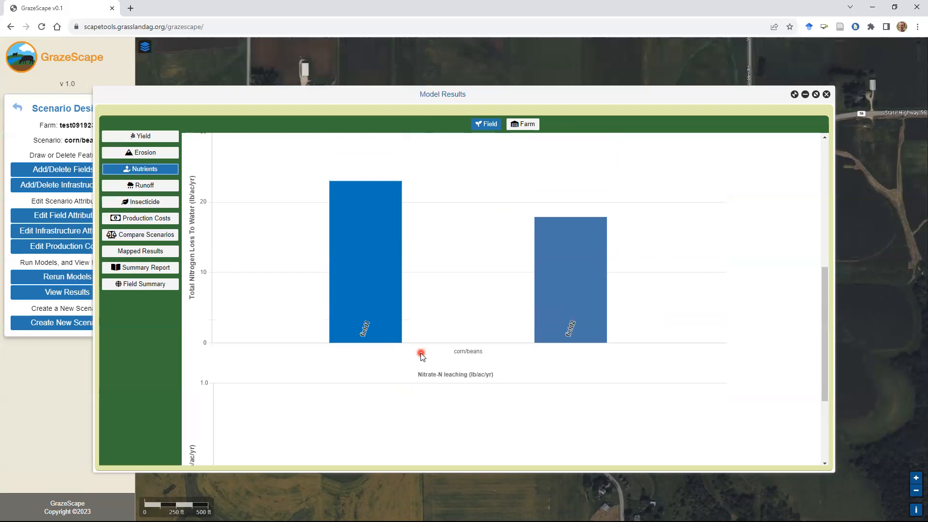
{"action": "scroll", "coordinate": [422, 355], "scroll_direction": "up", "scroll_amount": 1}
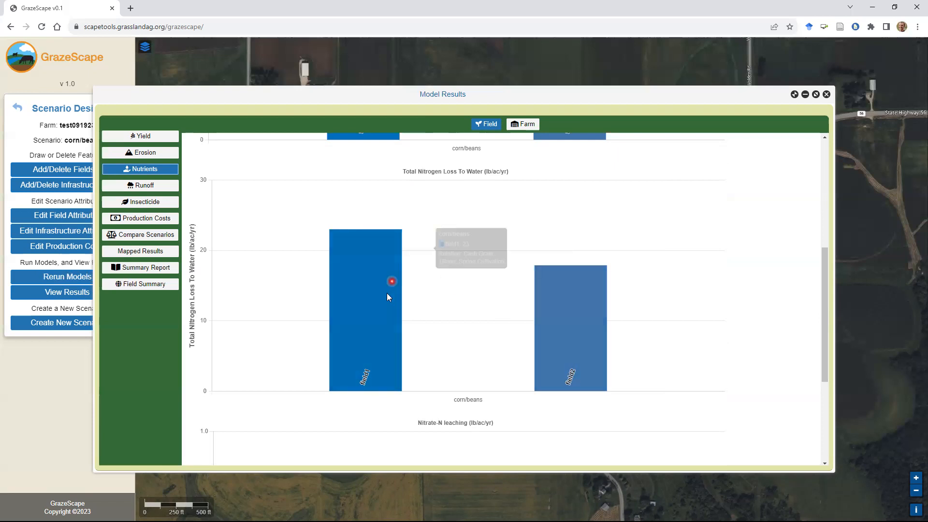
{"action": "scroll", "coordinate": [394, 293], "scroll_direction": "down", "scroll_amount": 2}
{"action": "scroll", "coordinate": [395, 294], "scroll_direction": "down", "scroll_amount": 2}
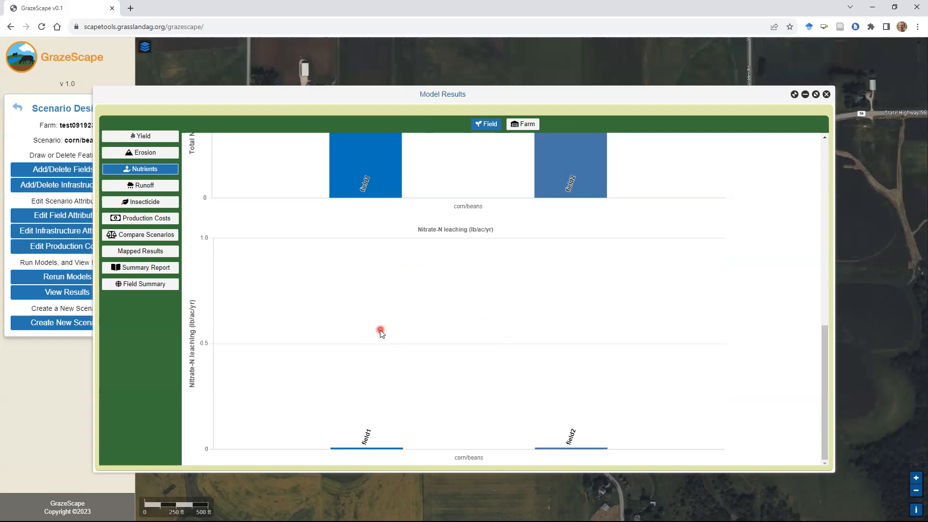
{"action": "scroll", "coordinate": [340, 286], "scroll_direction": "up", "scroll_amount": 5}
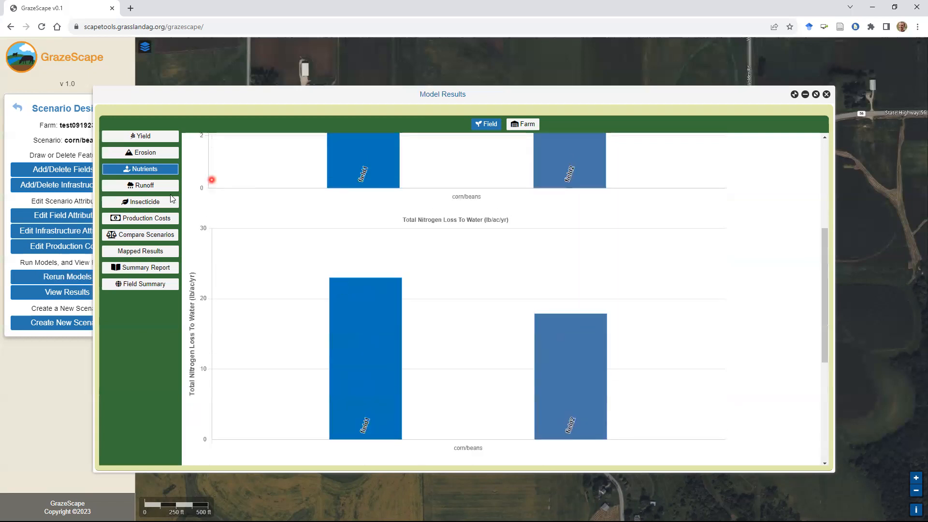
Step: Examine the farm's runoff for a 5-inch rain event and the honey bee toxicity at field and farm level
{"action": "left_click", "coordinate": [139, 188]}
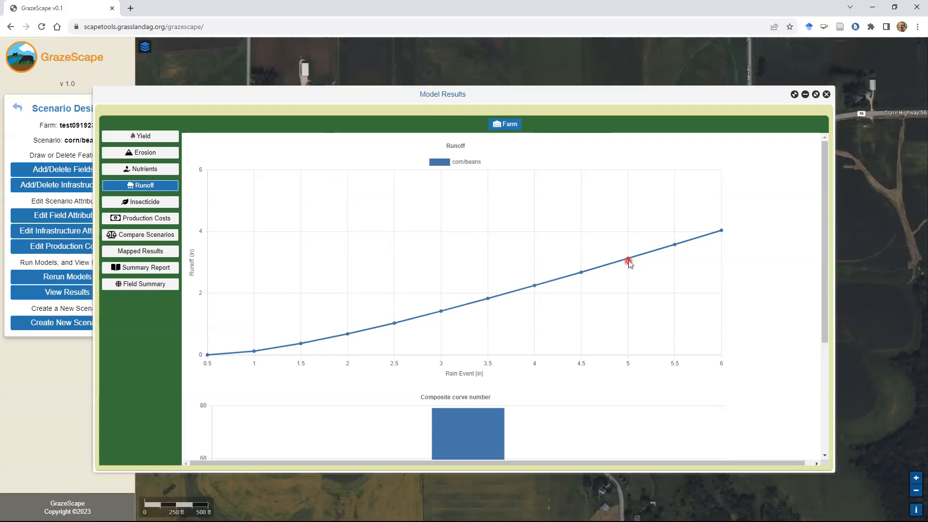
{"action": "mouse_move", "coordinate": [628, 260]}
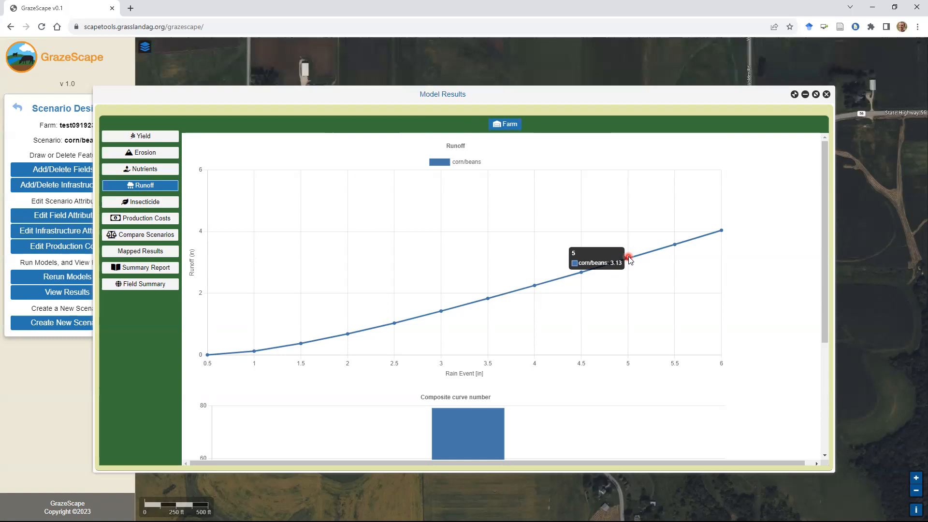
{"action": "left_click", "coordinate": [138, 204]}
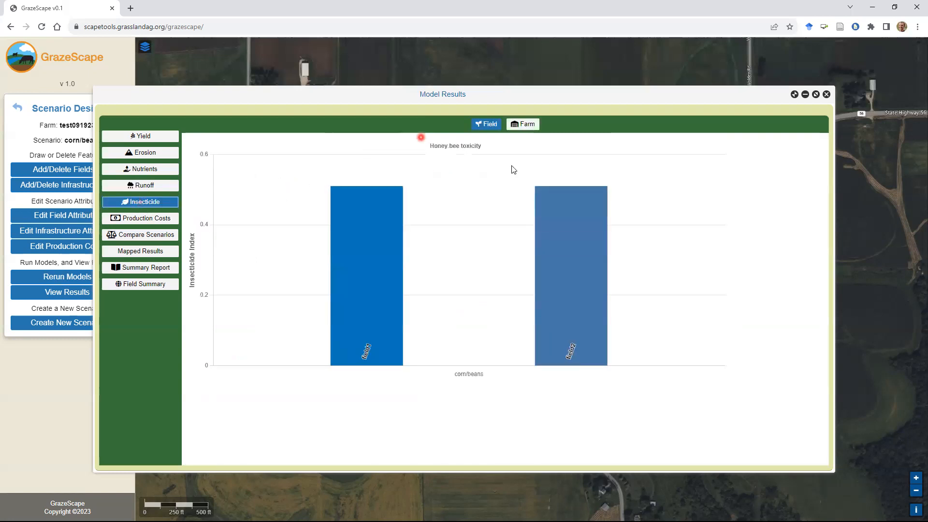
{"action": "left_click", "coordinate": [526, 126]}
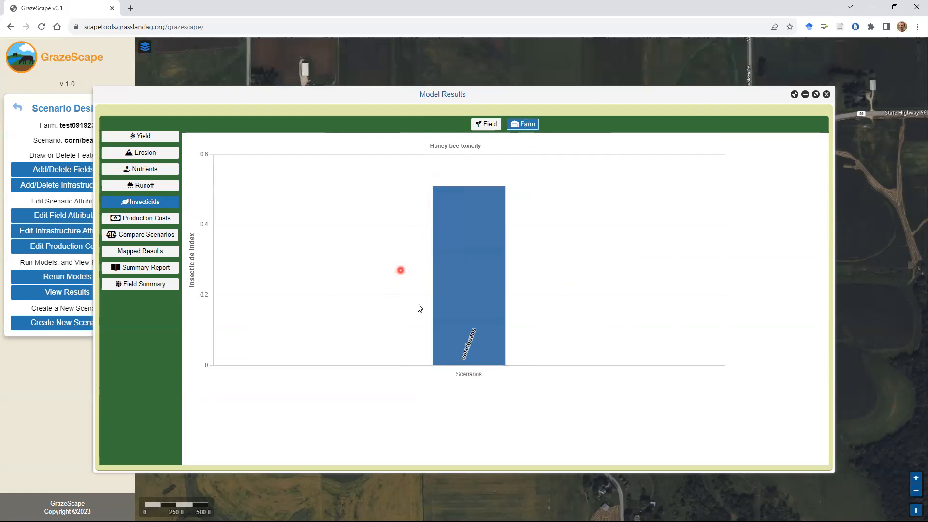
{"action": "left_click", "coordinate": [457, 237]}
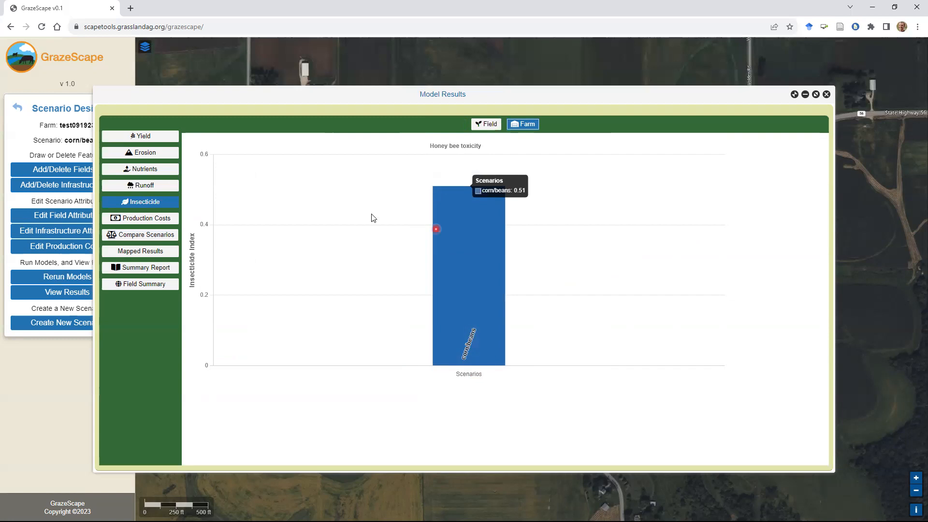
Step: Close the model results and return to the scenario design map
{"action": "left_click", "coordinate": [149, 218]}
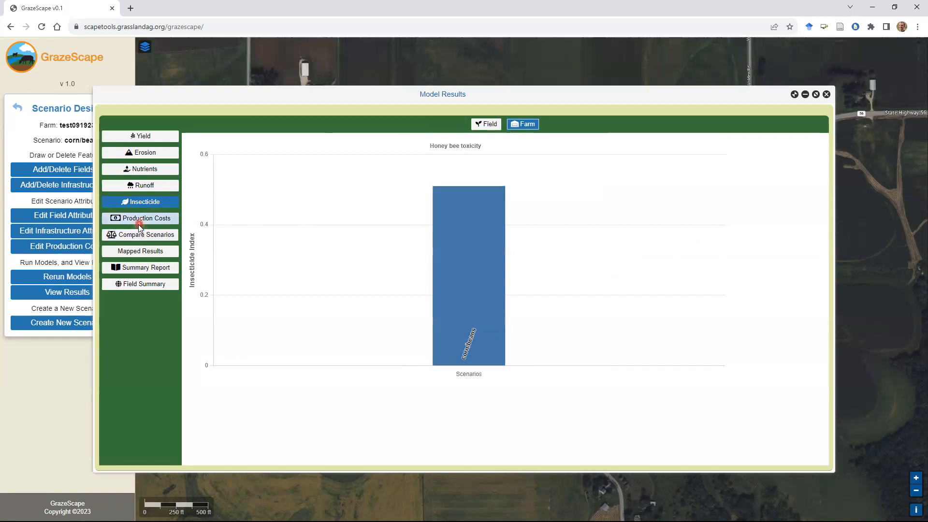
{"action": "left_click", "coordinate": [129, 292]}
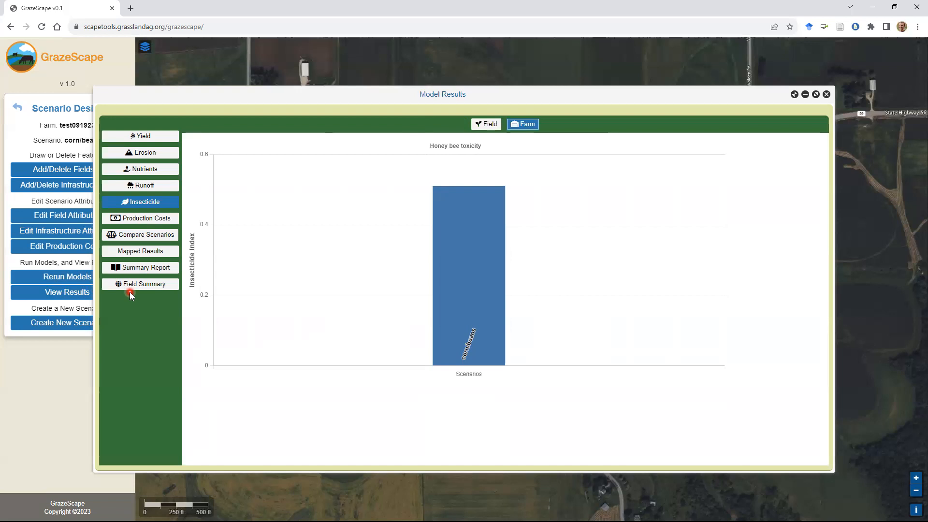
{"action": "left_click", "coordinate": [786, 97]}
{"action": "left_click", "coordinate": [825, 95]}
{"action": "left_click", "coordinate": [825, 96]}
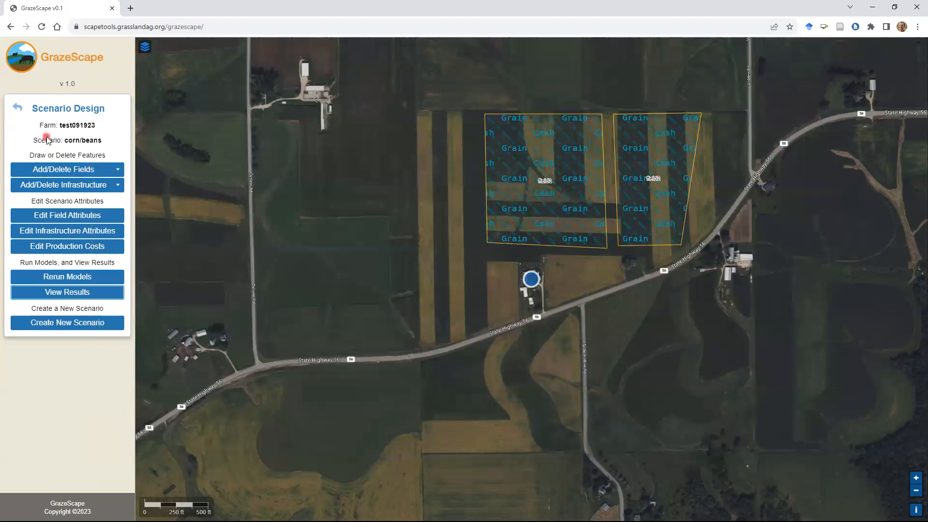
Step: Duplicate the corn/beans scenario as a new scenario named "managed grazing" with the description "managed grazing - 1day rotation"
{"action": "left_click", "coordinate": [65, 325]}
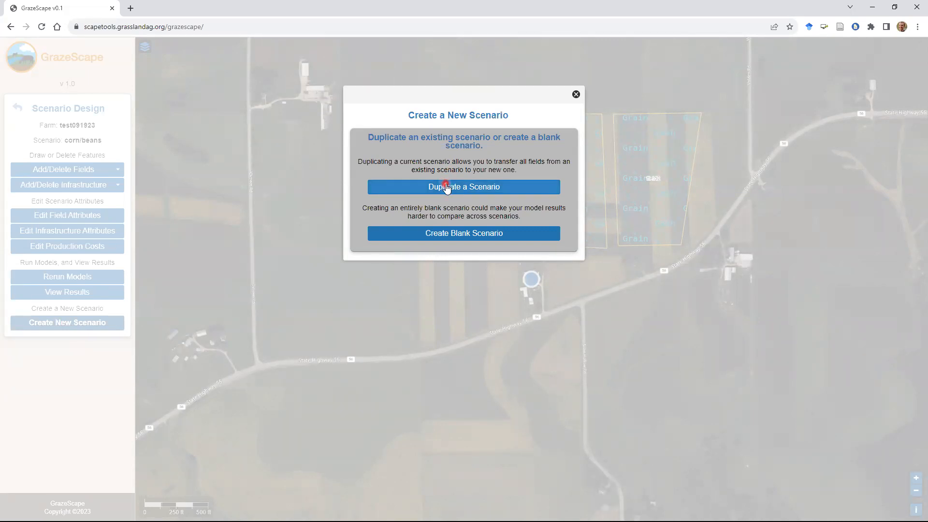
{"action": "left_click", "coordinate": [446, 187]}
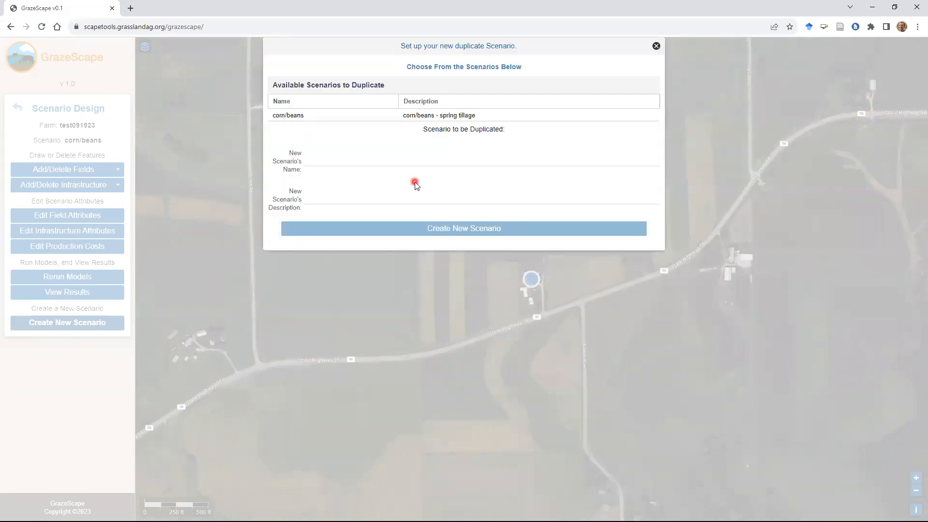
{"action": "left_click", "coordinate": [363, 118]}
{"action": "left_click", "coordinate": [333, 166]}
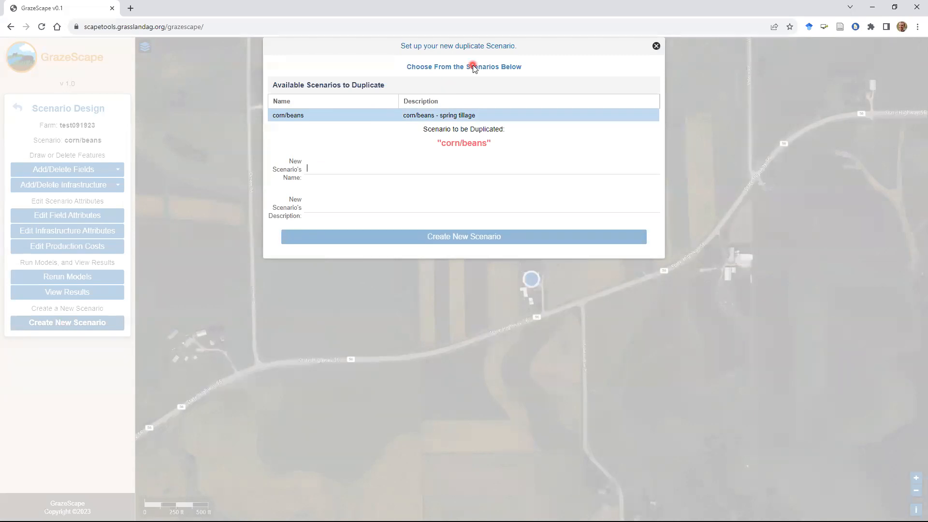
{"action": "type", "text": "managed grazing"}
{"action": "key", "text": "ctrl+a"}
{"action": "key", "text": "ctrl+c"}
{"action": "key", "text": "Tab"}
{"action": "key", "text": "ctrl+v"}
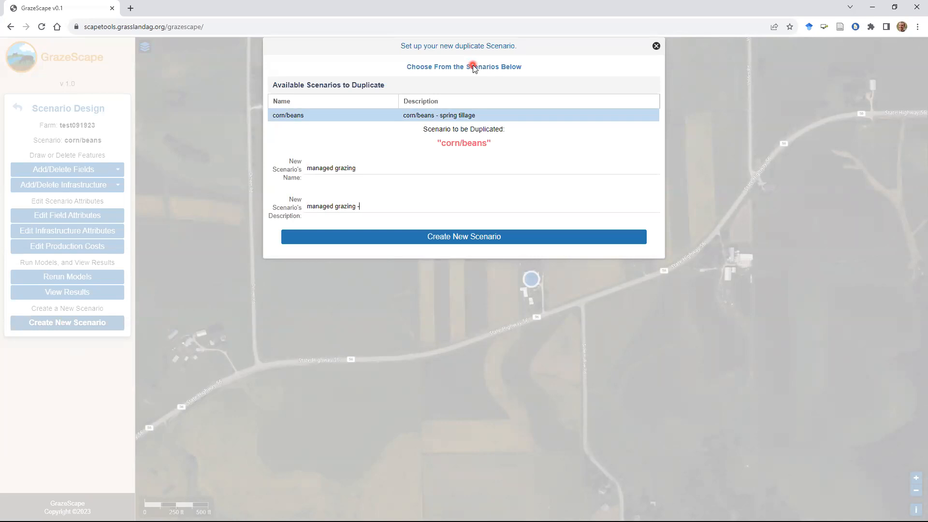
{"action": "type", "text": "- 1day rotation"}
{"action": "left_click", "coordinate": [457, 236]}
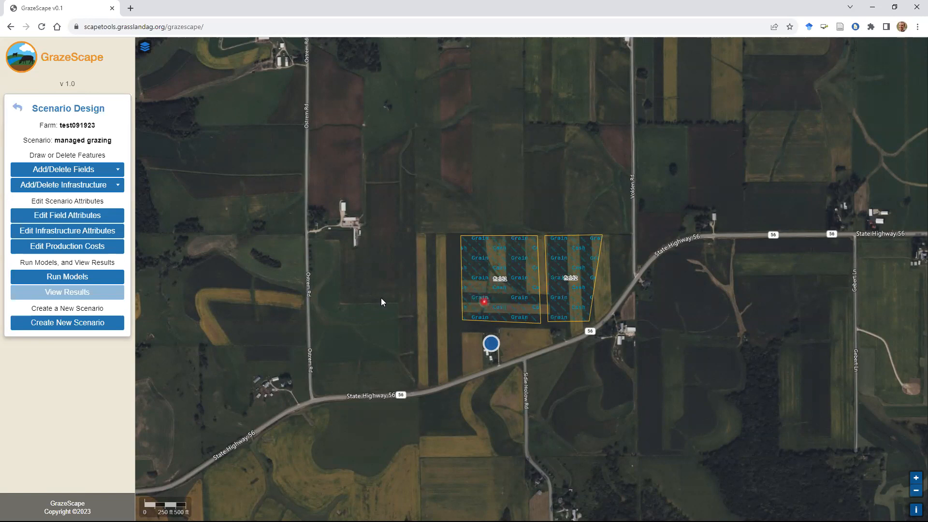
Step: Set the crop rotation of field1 and field2 to Pasture in the field attributes
{"action": "left_click", "coordinate": [66, 217]}
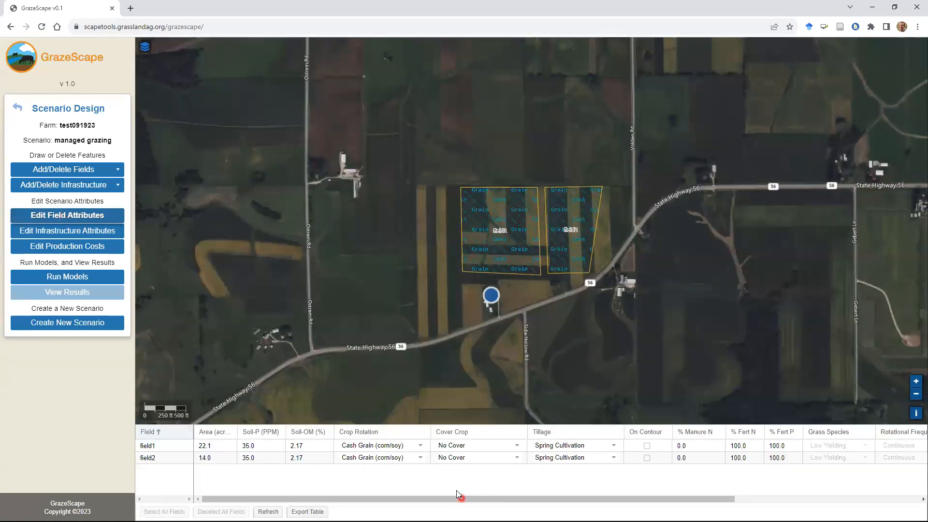
{"action": "left_click", "coordinate": [418, 445]}
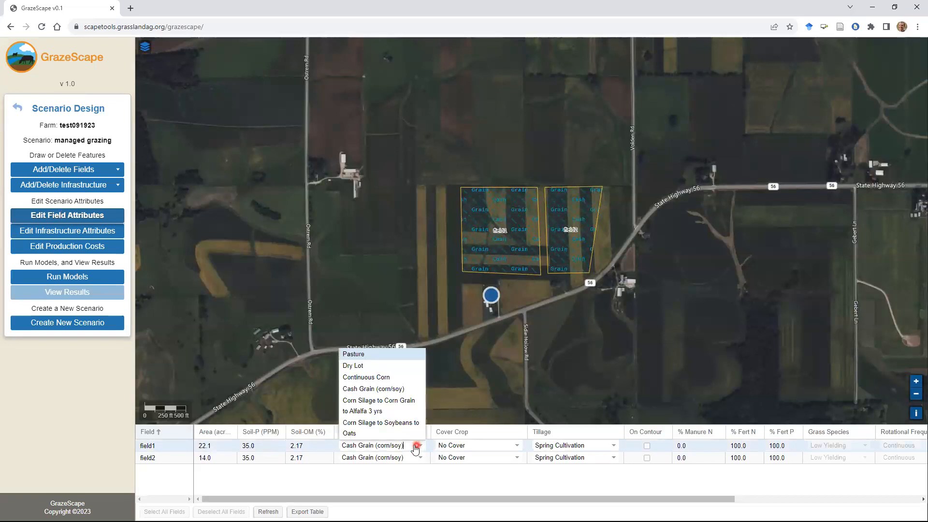
{"action": "left_click", "coordinate": [360, 355]}
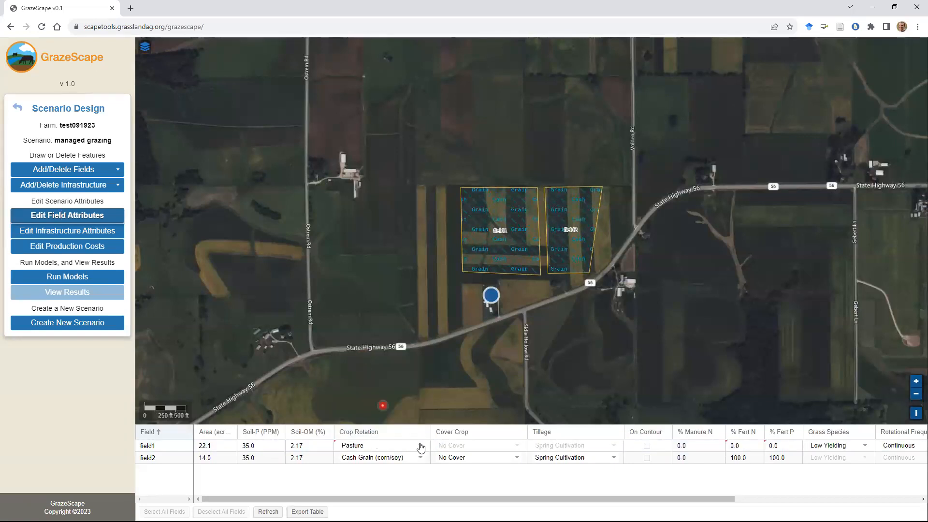
{"action": "left_click", "coordinate": [419, 457]}
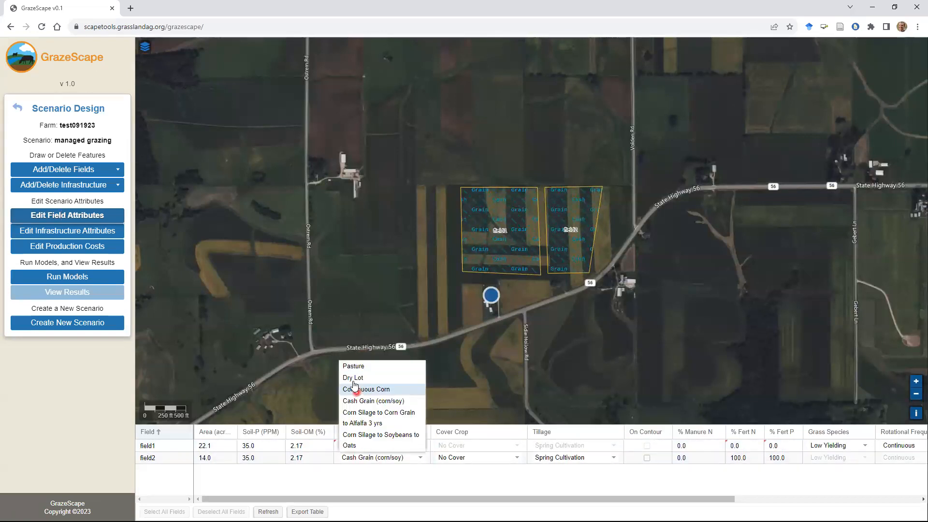
{"action": "left_click", "coordinate": [352, 369]}
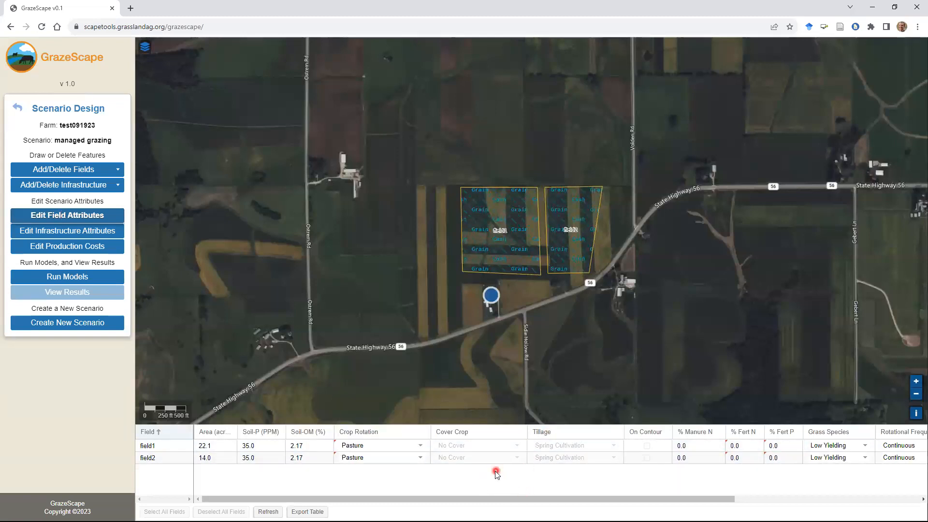
Step: Set the grass species of field1 and field2 to Medium Yielding
{"action": "left_click_drag", "start_coordinate": [555, 500], "coordinate": [712, 504]}
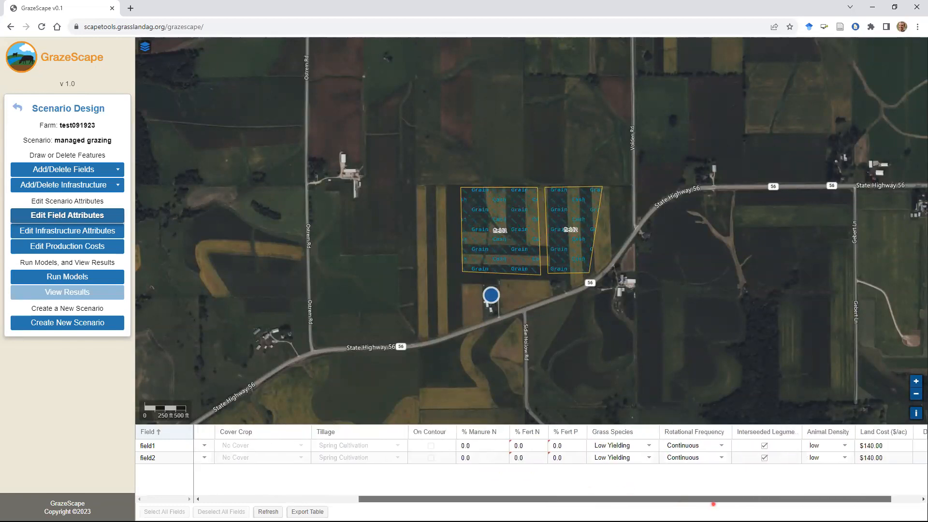
{"action": "left_click", "coordinate": [641, 445]}
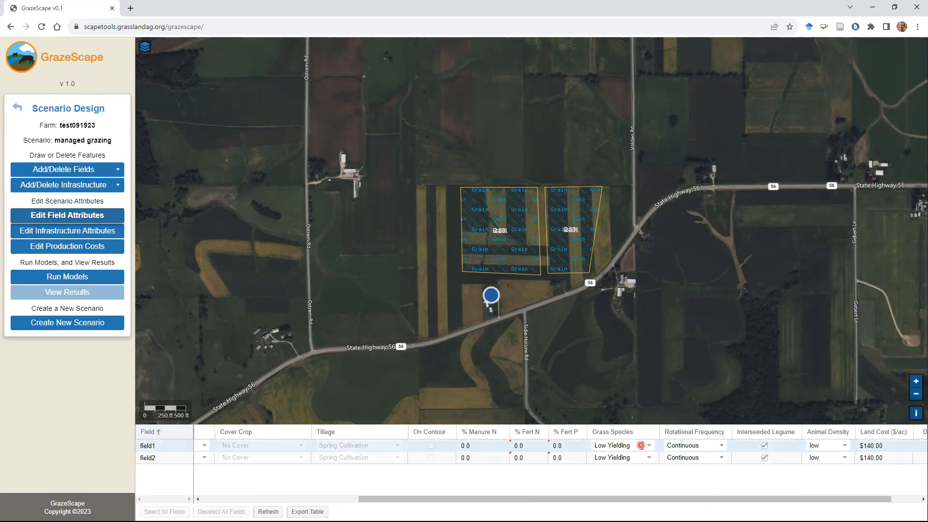
{"action": "left_click", "coordinate": [648, 444]}
{"action": "left_click", "coordinate": [632, 468]}
{"action": "left_click", "coordinate": [640, 459]}
{"action": "left_click", "coordinate": [648, 458]}
{"action": "left_click", "coordinate": [630, 478]}
Step: Set the rotational frequency of field1 and field2 to Once a day and close the field attributes
{"action": "left_click", "coordinate": [704, 445]}
{"action": "left_click", "coordinate": [721, 444]}
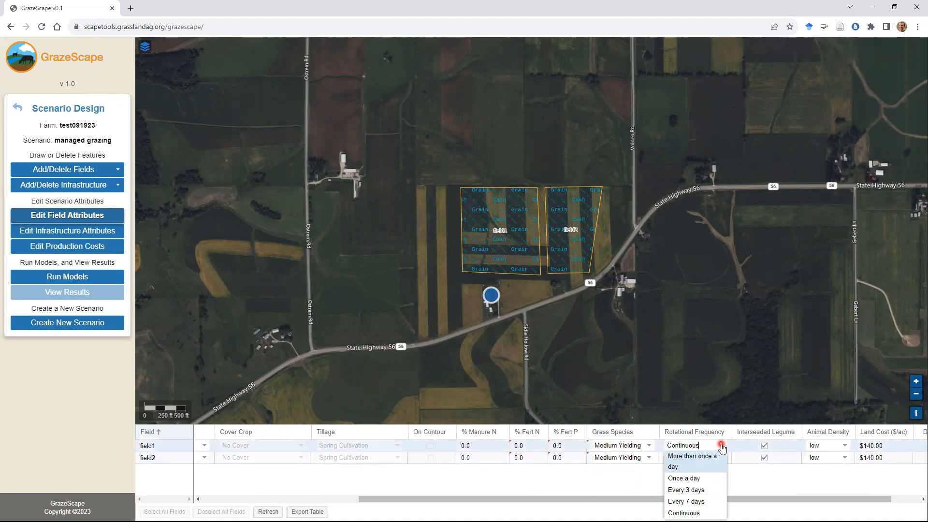
{"action": "left_click", "coordinate": [695, 478]}
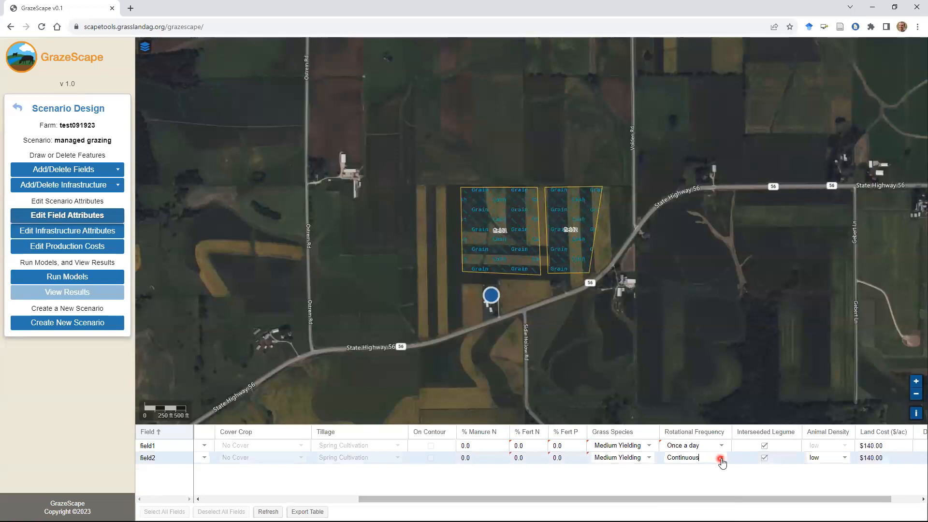
{"action": "left_click", "coordinate": [720, 457]}
{"action": "left_click", "coordinate": [686, 410]}
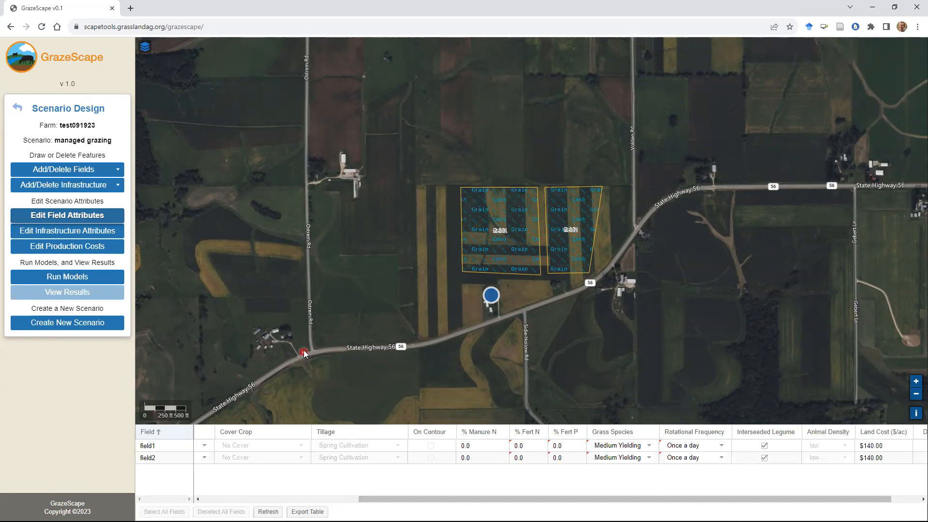
{"action": "left_click", "coordinate": [80, 217]}
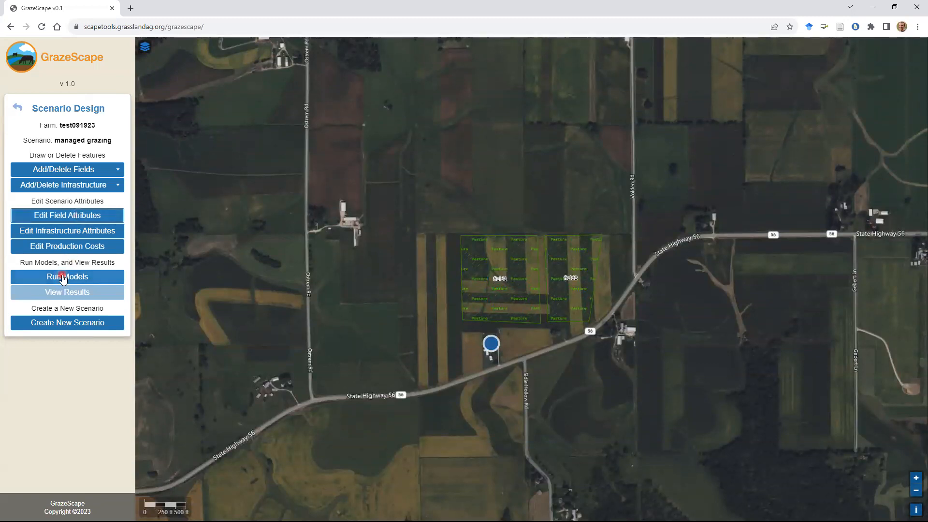
Step: Run the models for the managed grazing scenario and show the total dry matter yield at field and farm level
{"action": "left_click", "coordinate": [62, 277]}
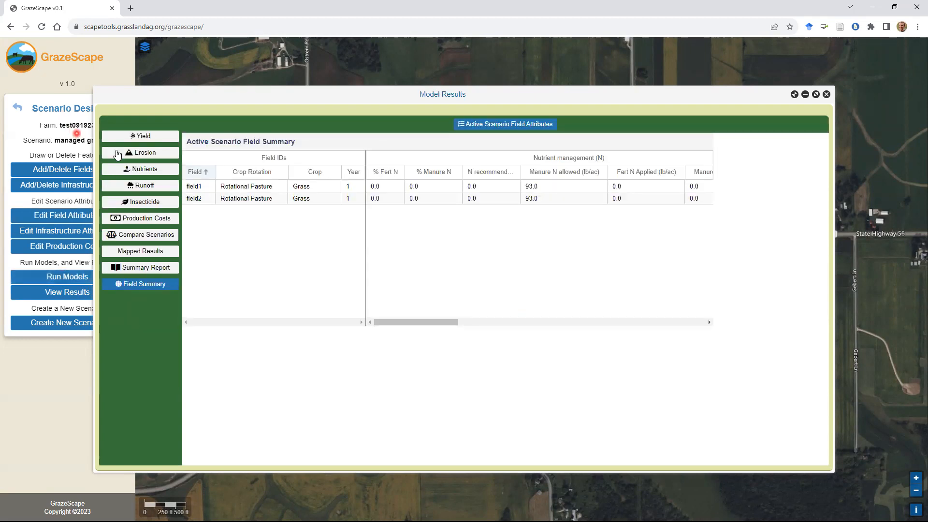
{"action": "left_click", "coordinate": [141, 153]}
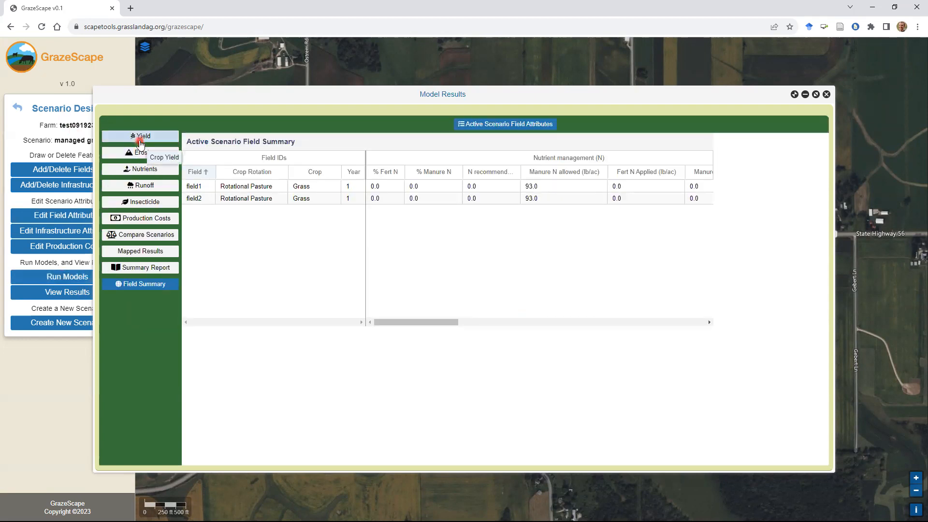
{"action": "left_click", "coordinate": [138, 140]}
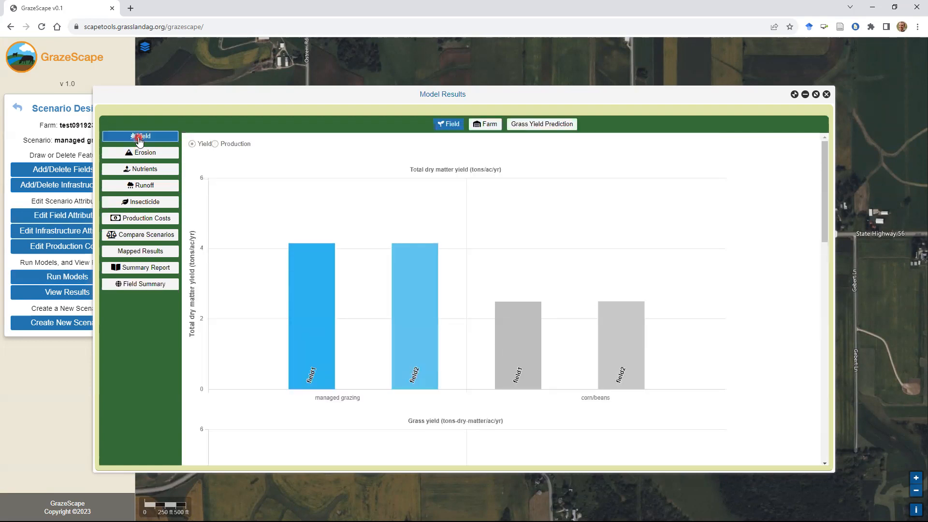
{"action": "left_click", "coordinate": [545, 169]}
{"action": "left_click", "coordinate": [484, 127]}
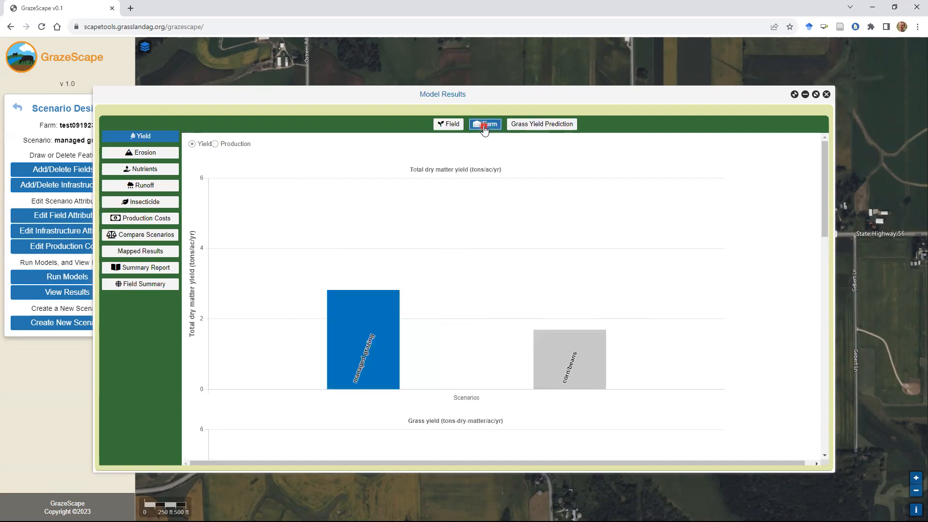
{"action": "left_click", "coordinate": [432, 232]}
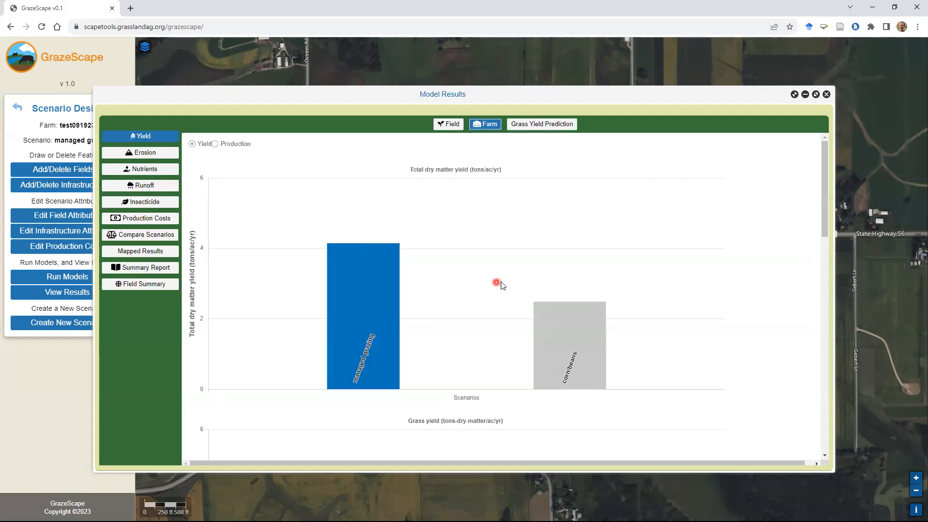
Step: Compare the farm-level dry matter, grass, corn grain and soybean yields of the managed grazing and corn/beans scenarios
{"action": "scroll", "coordinate": [502, 282], "scroll_direction": "down", "scroll_amount": 3}
{"action": "scroll", "coordinate": [503, 284], "scroll_direction": "down", "scroll_amount": 2}
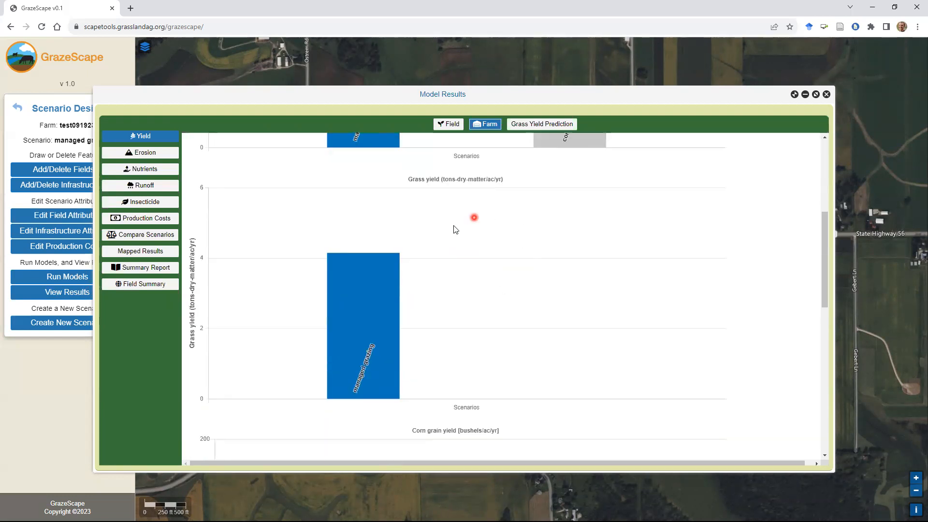
{"action": "mouse_move", "coordinate": [376, 297]}
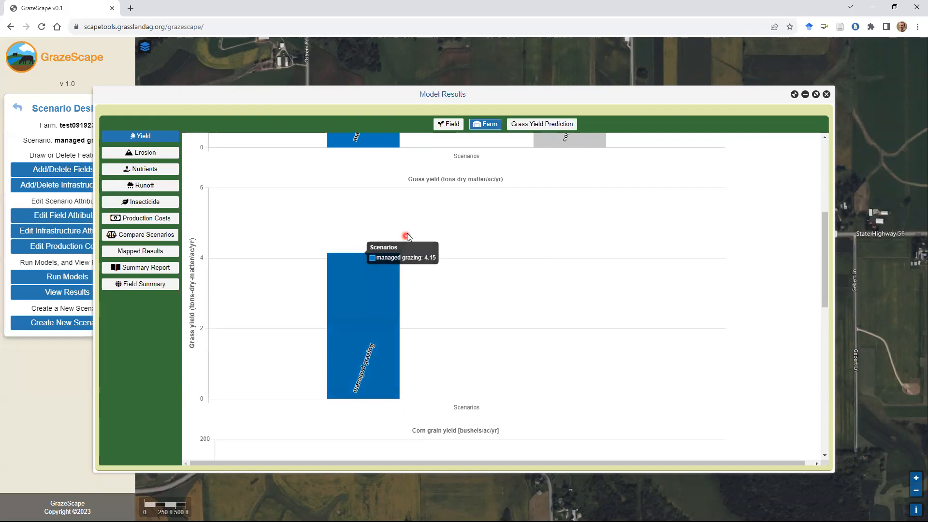
{"action": "scroll", "coordinate": [417, 259], "scroll_direction": "down", "scroll_amount": 1}
{"action": "scroll", "coordinate": [418, 261], "scroll_direction": "up", "scroll_amount": 3}
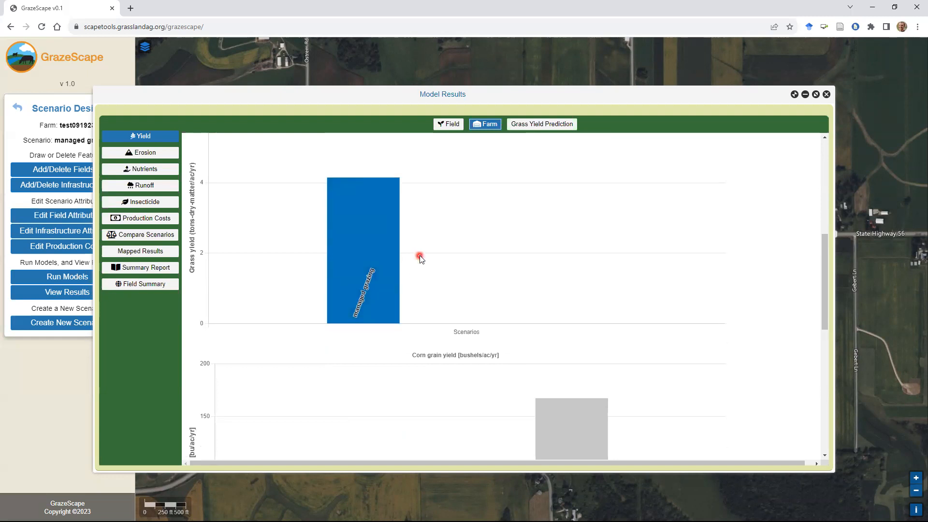
{"action": "scroll", "coordinate": [398, 211], "scroll_direction": "up", "scroll_amount": 1}
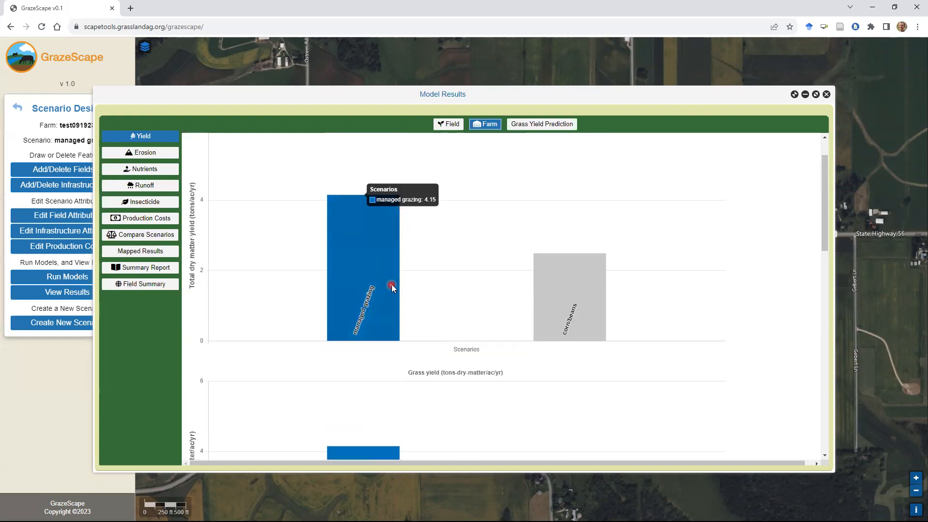
{"action": "scroll", "coordinate": [393, 287], "scroll_direction": "down", "scroll_amount": 5}
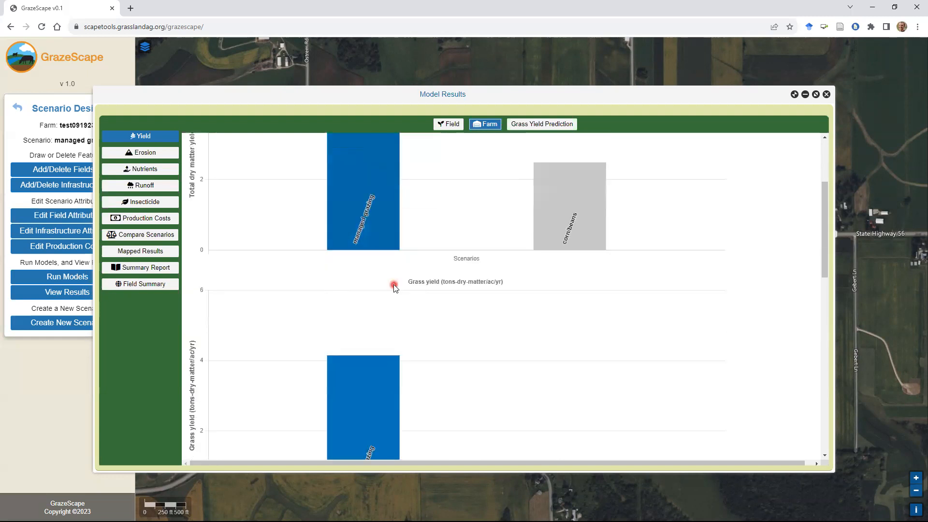
{"action": "scroll", "coordinate": [394, 284], "scroll_direction": "down", "scroll_amount": 3}
{"action": "mouse_move", "coordinate": [578, 251]}
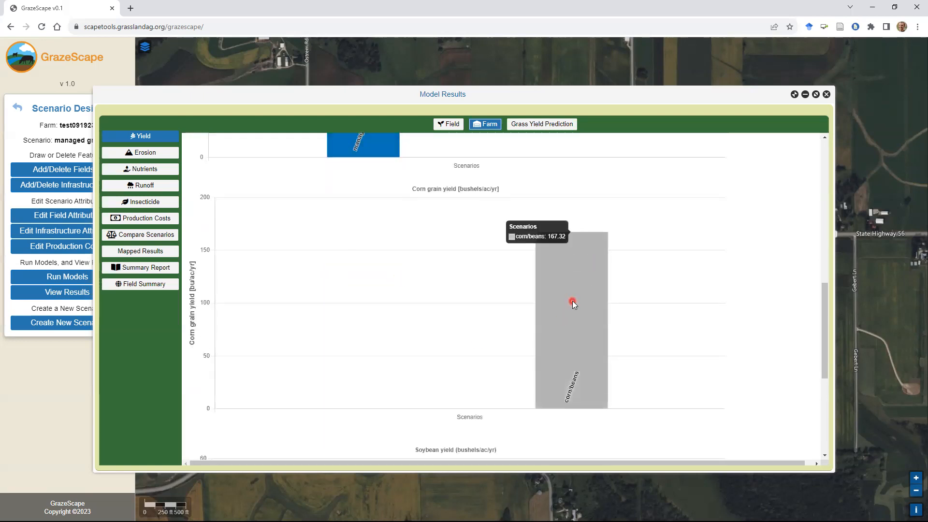
{"action": "scroll", "coordinate": [572, 300], "scroll_direction": "down", "scroll_amount": 2}
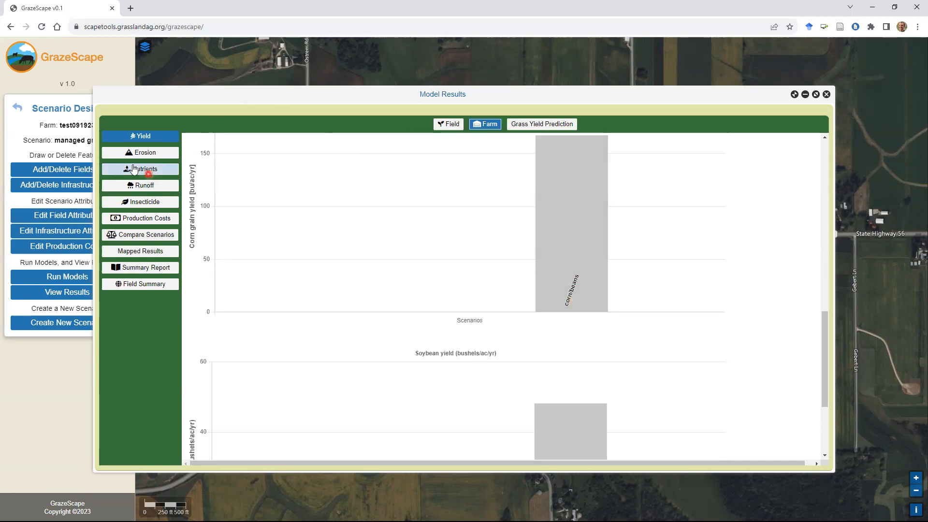
{"action": "mouse_move", "coordinate": [546, 243]}
Step: Compare the farm-level soil loss per area and Soil Condition Index of the managed grazing and corn/beans scenarios
{"action": "left_click", "coordinate": [150, 152]}
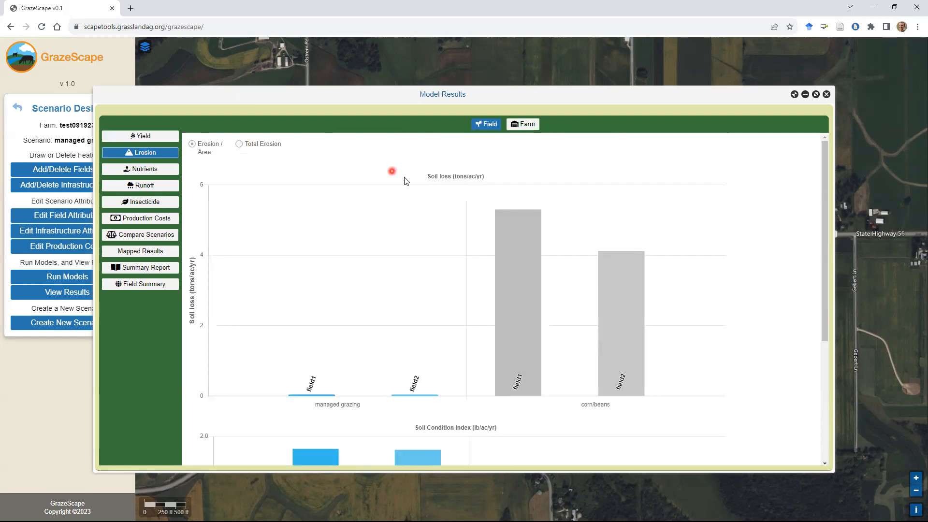
{"action": "left_click", "coordinate": [518, 128]}
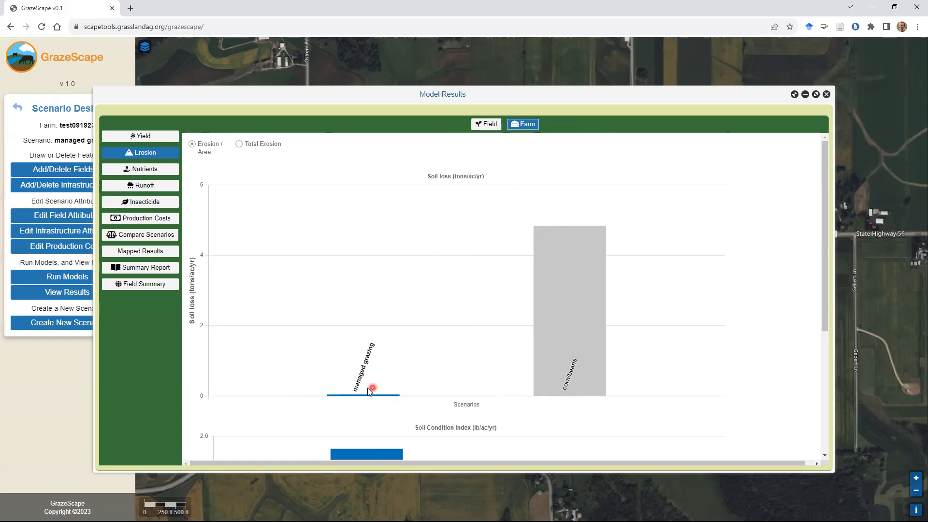
{"action": "mouse_move", "coordinate": [373, 397]}
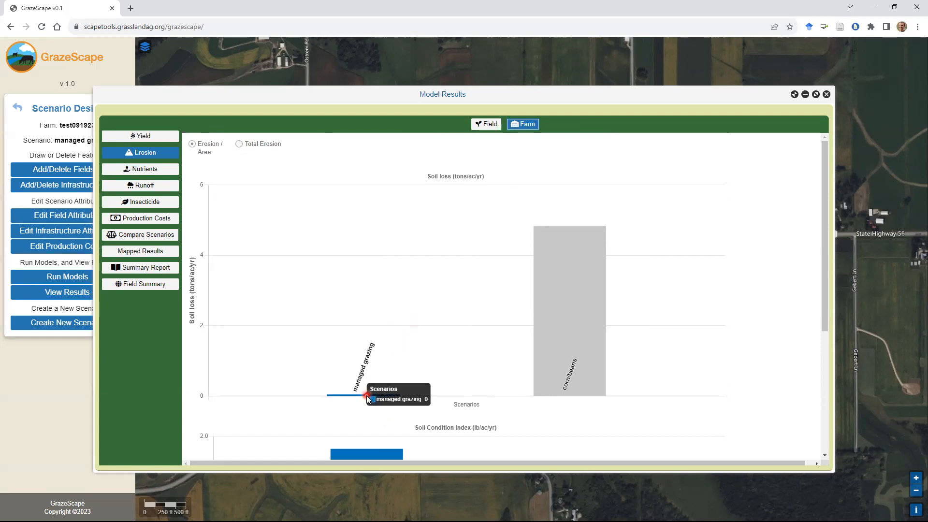
{"action": "mouse_move", "coordinate": [600, 292]}
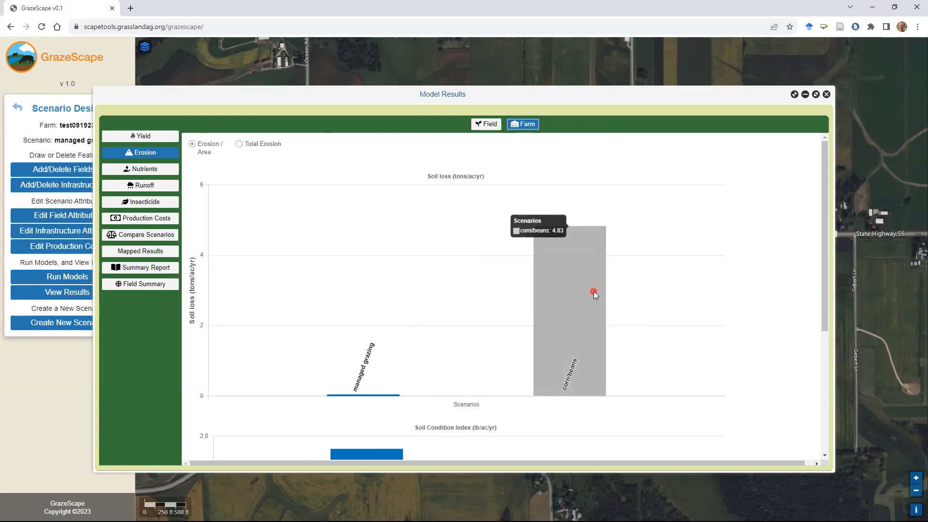
{"action": "scroll", "coordinate": [593, 291], "scroll_direction": "down", "scroll_amount": 4}
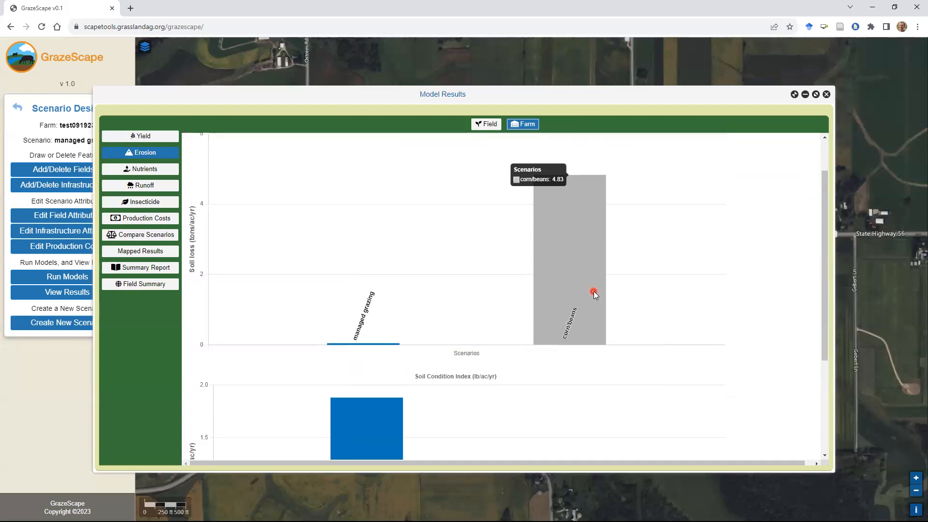
{"action": "mouse_move", "coordinate": [348, 340]}
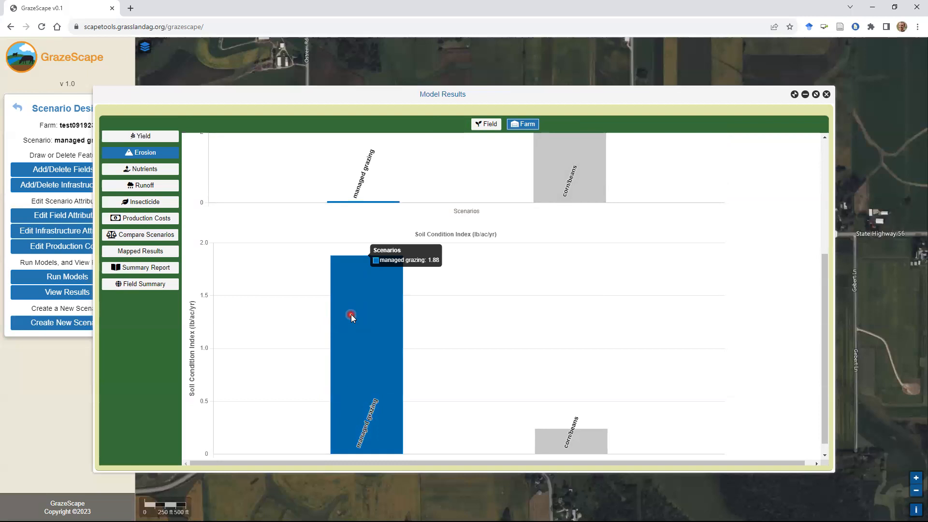
Step: Compare the farm-level phosphorus runoff, total nitrogen loss to water and nitrate-N leaching of the managed grazing and corn/beans scenarios
{"action": "left_click", "coordinate": [142, 172]}
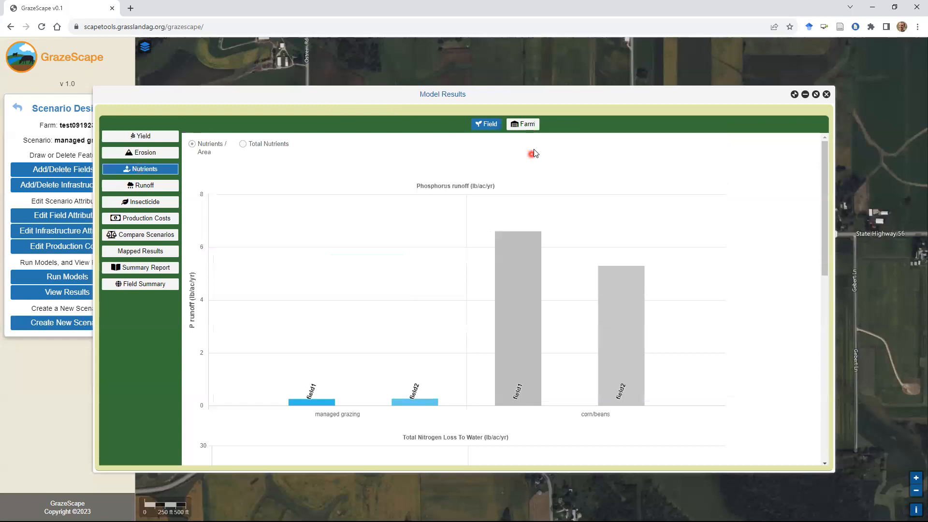
{"action": "left_click", "coordinate": [528, 126]}
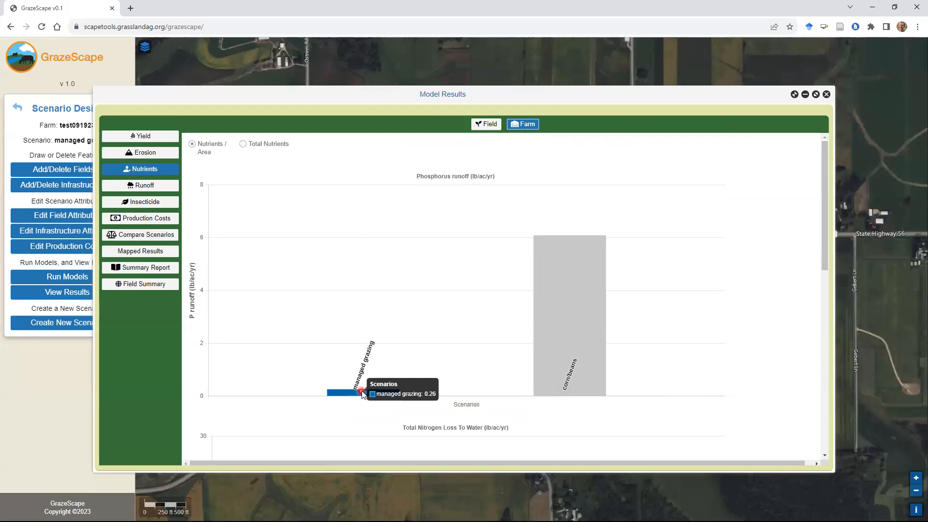
{"action": "mouse_move", "coordinate": [573, 315]}
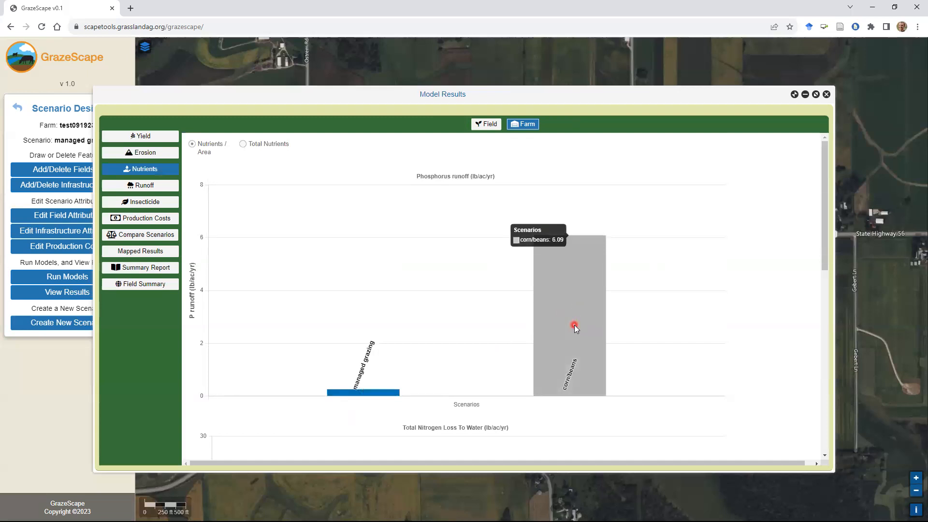
{"action": "scroll", "coordinate": [574, 325], "scroll_direction": "down", "scroll_amount": 5}
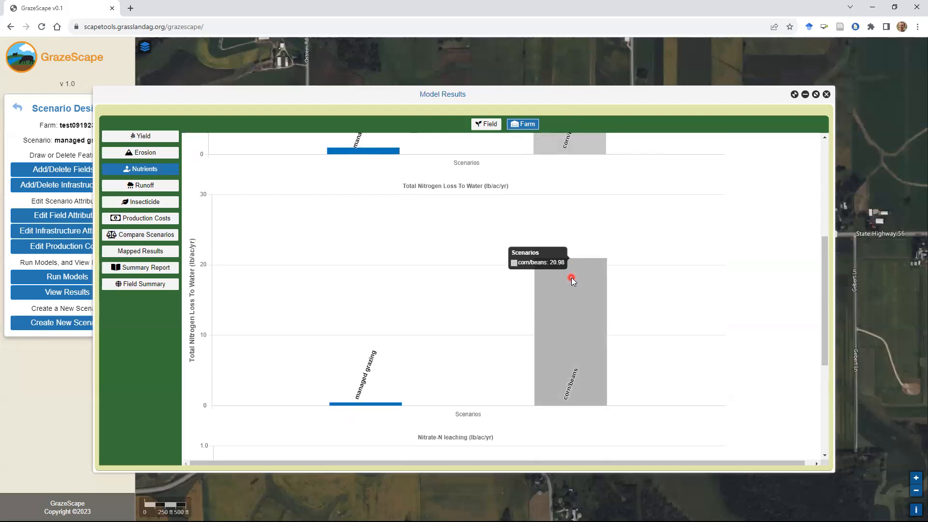
{"action": "scroll", "coordinate": [571, 278], "scroll_direction": "down", "scroll_amount": 4}
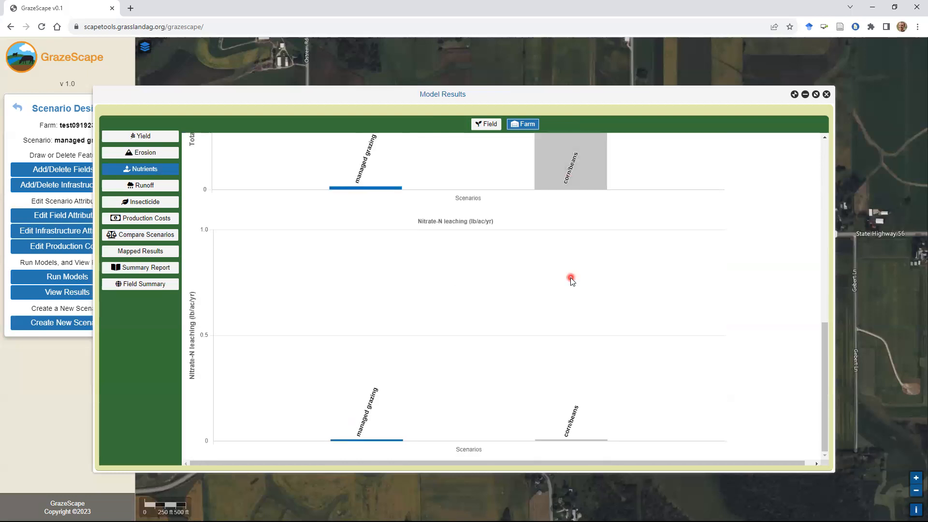
{"action": "scroll", "coordinate": [570, 278], "scroll_direction": "up", "scroll_amount": 2}
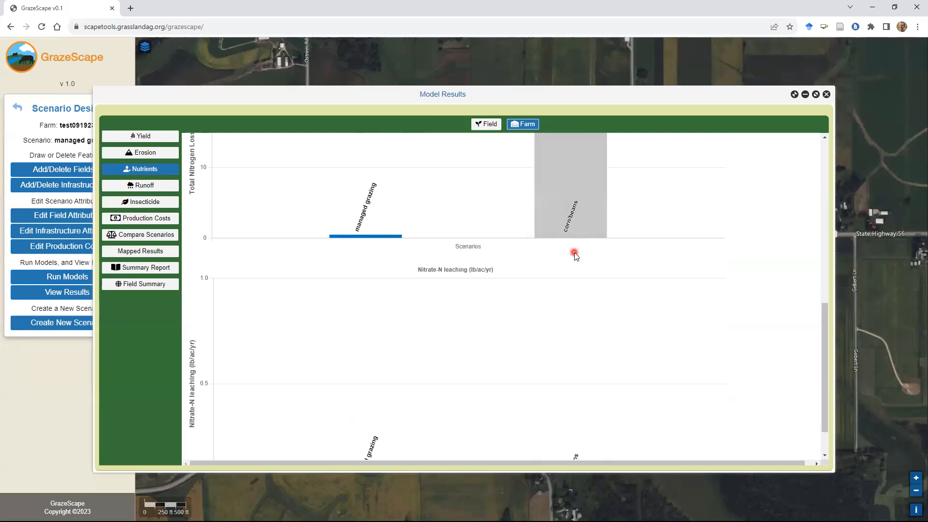
{"action": "scroll", "coordinate": [570, 267], "scroll_direction": "up", "scroll_amount": 2}
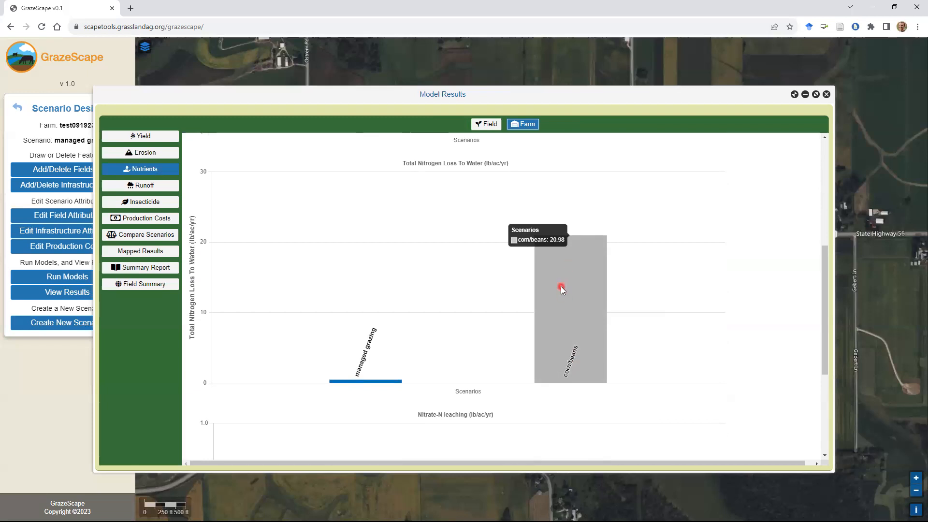
Step: Compare the runoff, composite curve number and farm-level honey bee toxicity of the managed grazing and corn/beans scenarios
{"action": "left_click", "coordinate": [130, 186]}
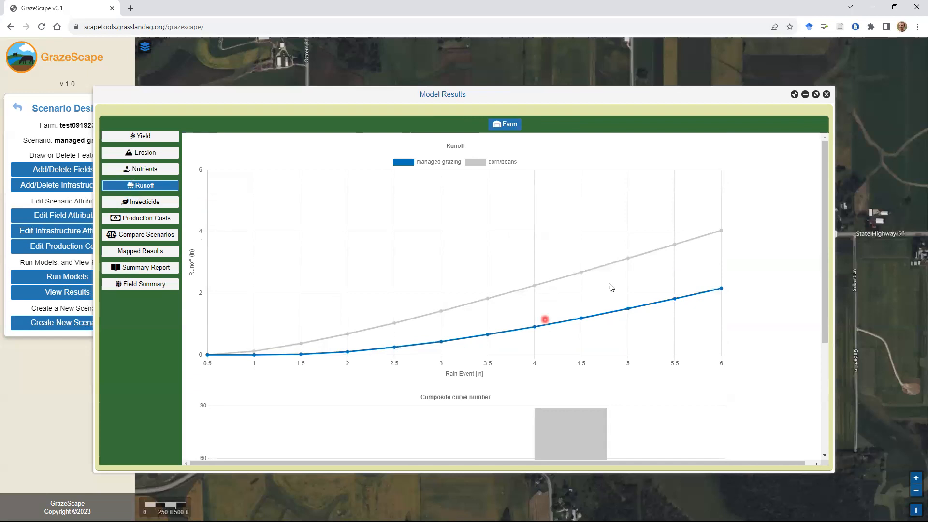
{"action": "mouse_move", "coordinate": [627, 260]}
{"action": "mouse_move", "coordinate": [628, 309]}
{"action": "scroll", "coordinate": [724, 285], "scroll_direction": "down", "scroll_amount": 3}
{"action": "scroll", "coordinate": [724, 283], "scroll_direction": "up", "scroll_amount": 3}
{"action": "left_click", "coordinate": [139, 203]}
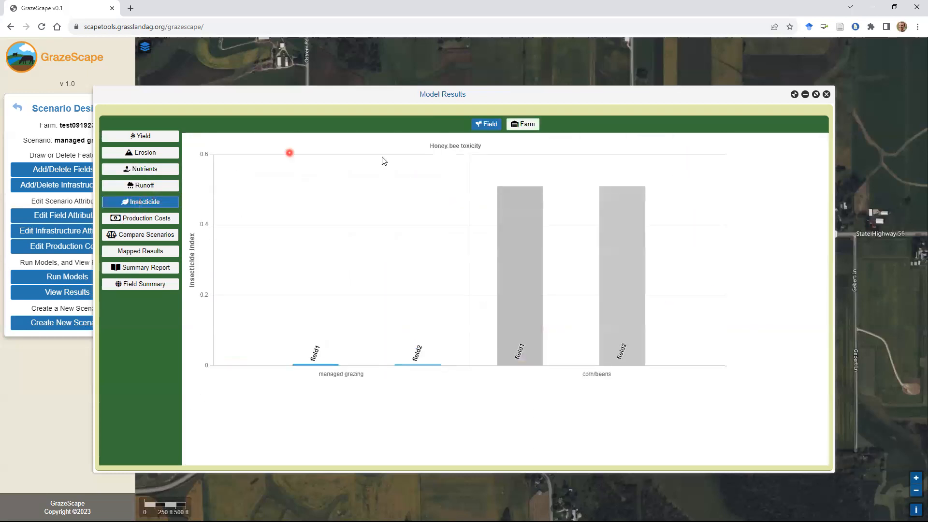
{"action": "left_click", "coordinate": [523, 125]}
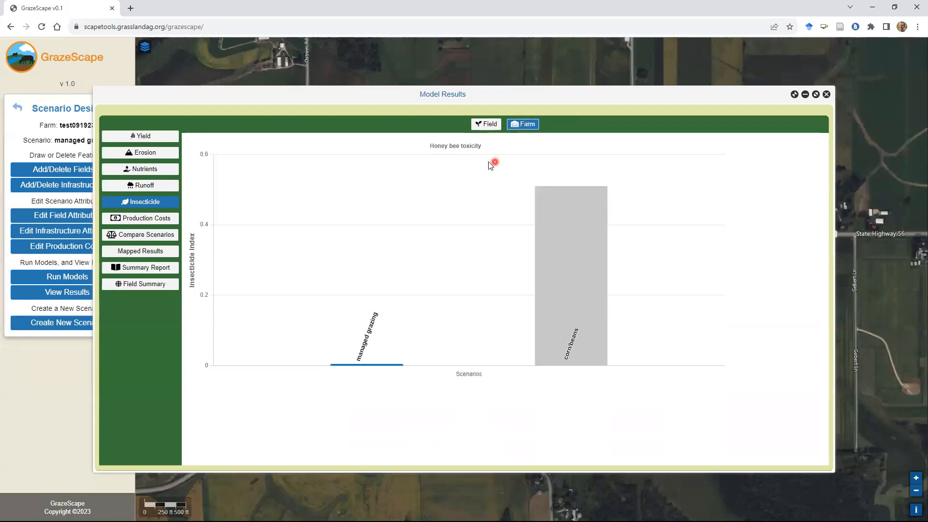
Step: Open the scenario comparison and set corn/beans as the base scenario
{"action": "left_click", "coordinate": [140, 236]}
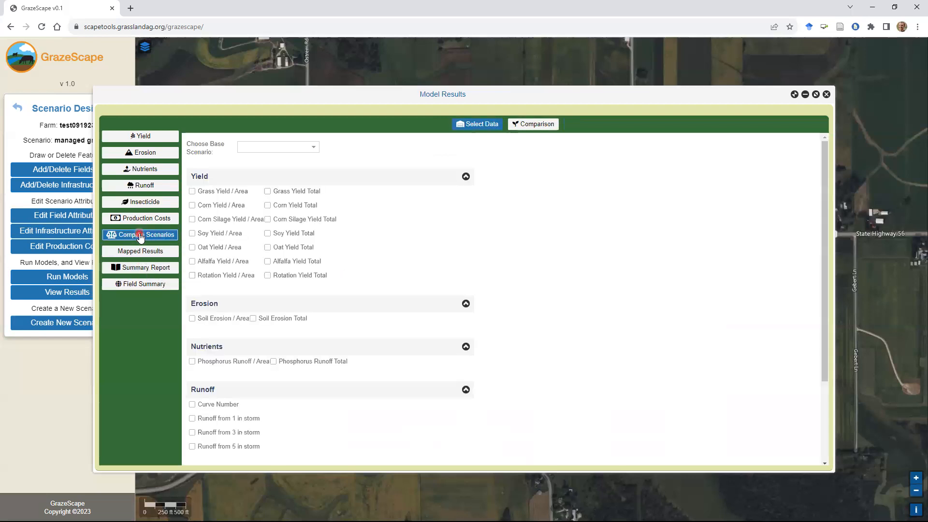
{"action": "left_click", "coordinate": [314, 148]}
{"action": "left_click", "coordinate": [314, 149]}
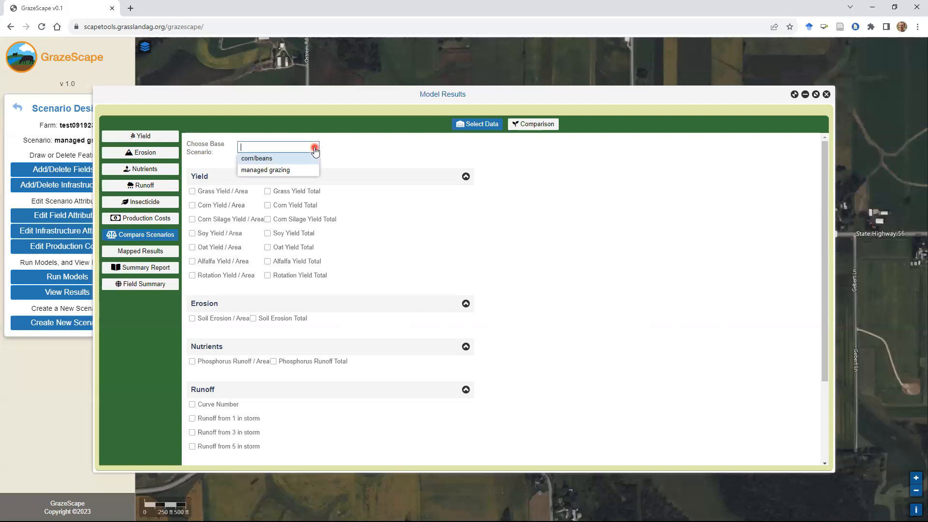
{"action": "left_click", "coordinate": [265, 159]}
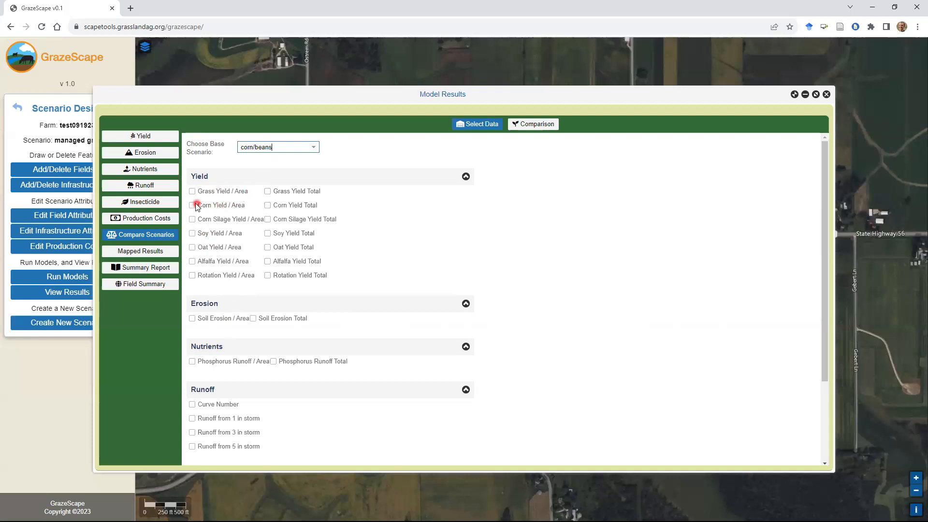
Step: Chart Rotation Yield / Area, Soil Erosion / Area, Phosphorus Runoff / Area and Runoff from 5 in storm in the comparison, and enlarge the results window
{"action": "left_click", "coordinate": [192, 276]}
{"action": "left_click", "coordinate": [192, 318]}
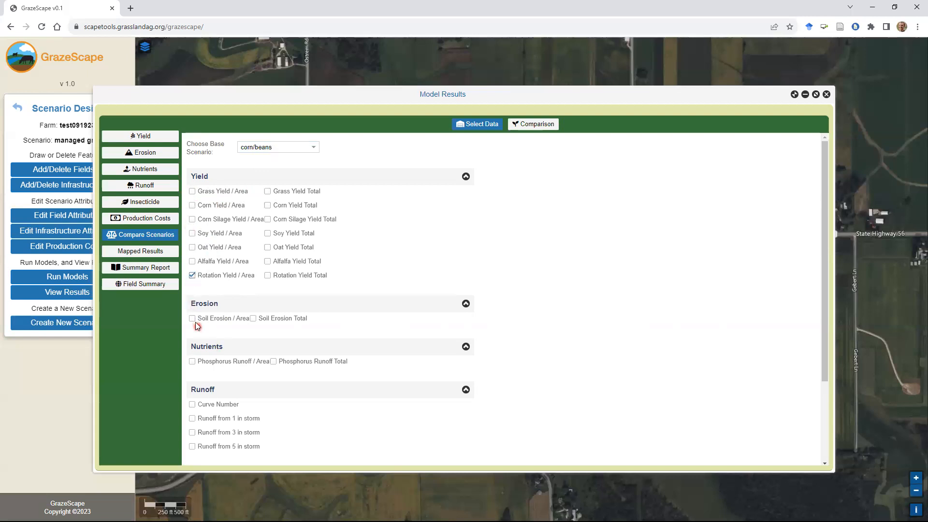
{"action": "left_click", "coordinate": [192, 361]}
{"action": "scroll", "coordinate": [238, 384], "scroll_direction": "down", "scroll_amount": 1}
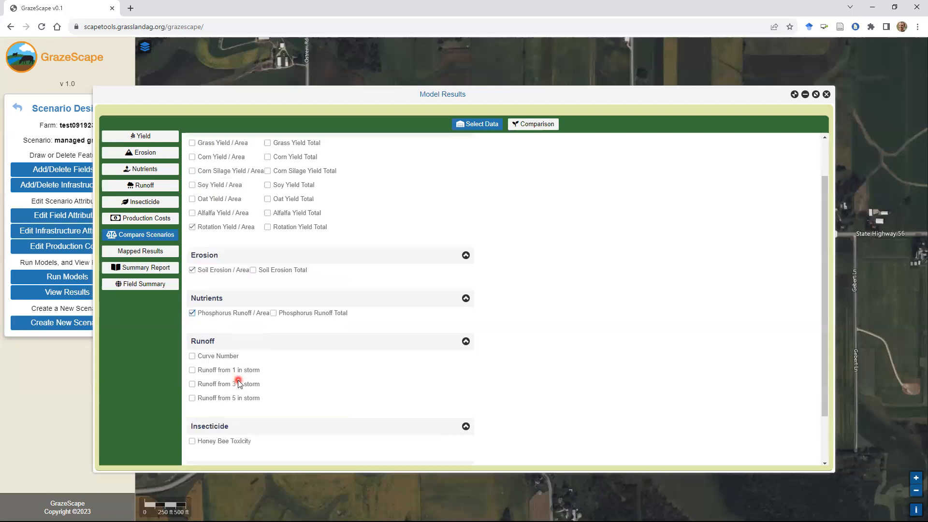
{"action": "left_click", "coordinate": [192, 398]}
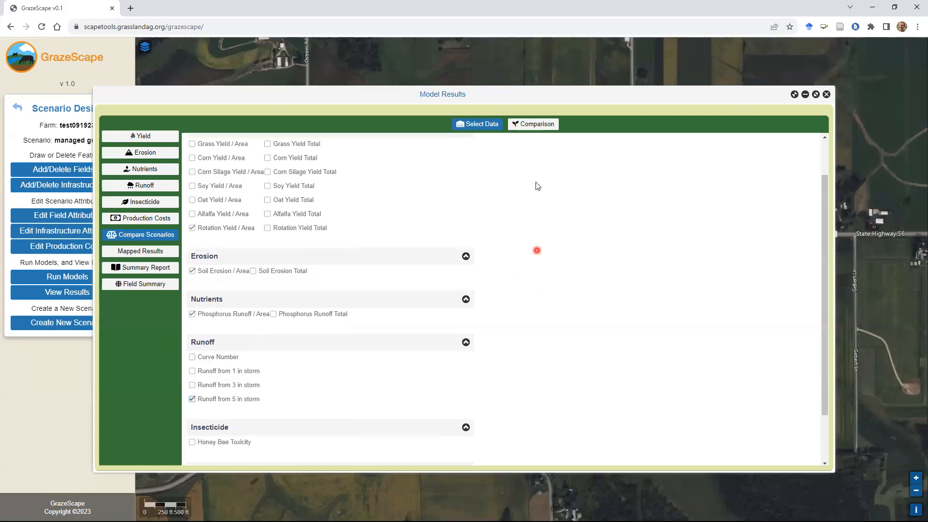
{"action": "scroll", "coordinate": [538, 186], "scroll_direction": "up", "scroll_amount": 2}
{"action": "left_click", "coordinate": [533, 124]}
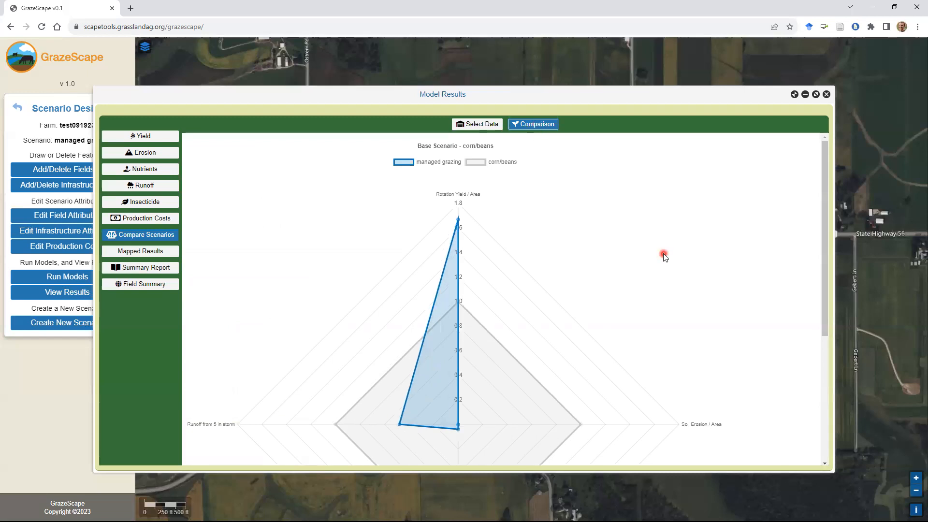
{"action": "left_click_drag", "start_coordinate": [729, 93], "coordinate": [721, 44]}
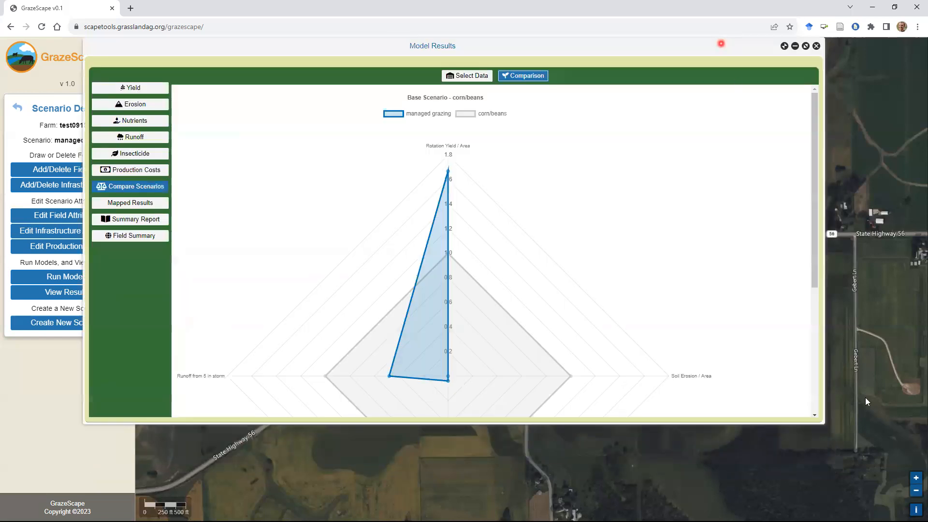
{"action": "left_click_drag", "start_coordinate": [822, 422], "coordinate": [865, 497]}
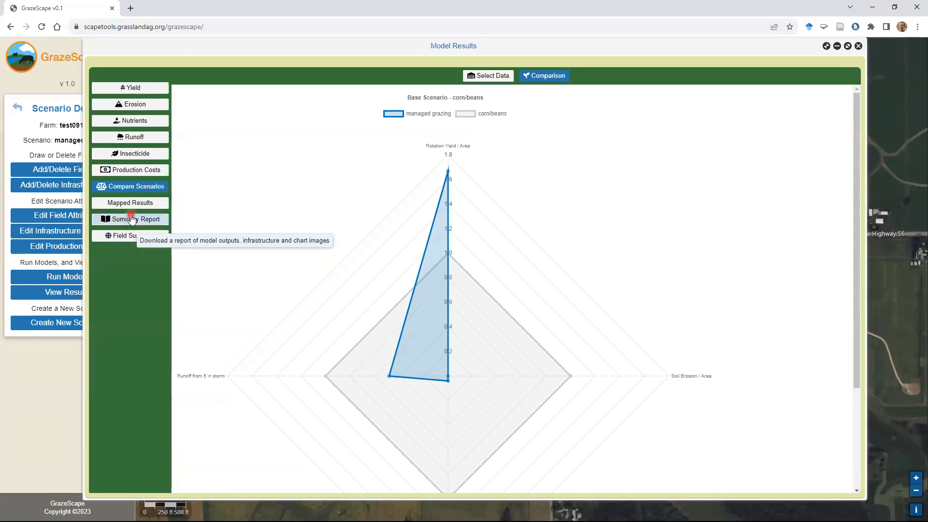
Step: Review the active scenario's field summary and the summary report download options, and close the model results
{"action": "left_click", "coordinate": [126, 237]}
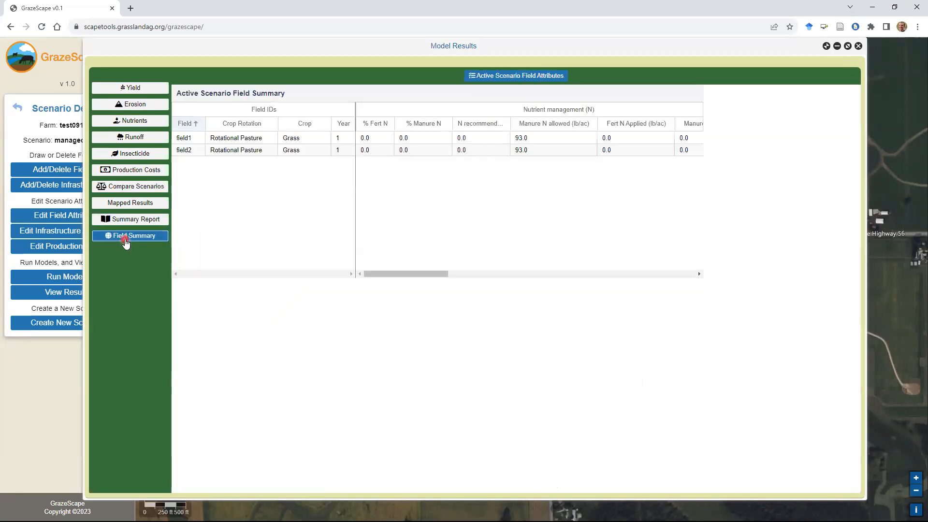
{"action": "left_click", "coordinate": [125, 221]}
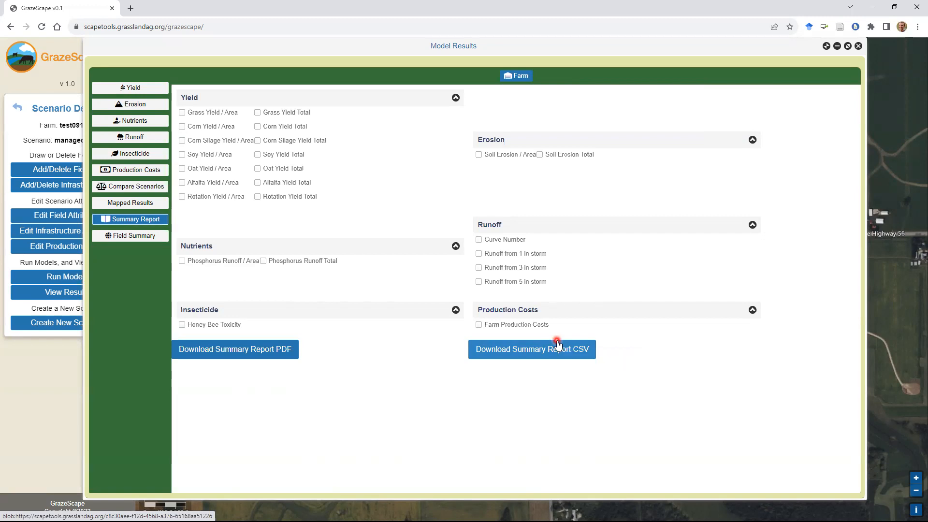
{"action": "left_click", "coordinate": [858, 47]}
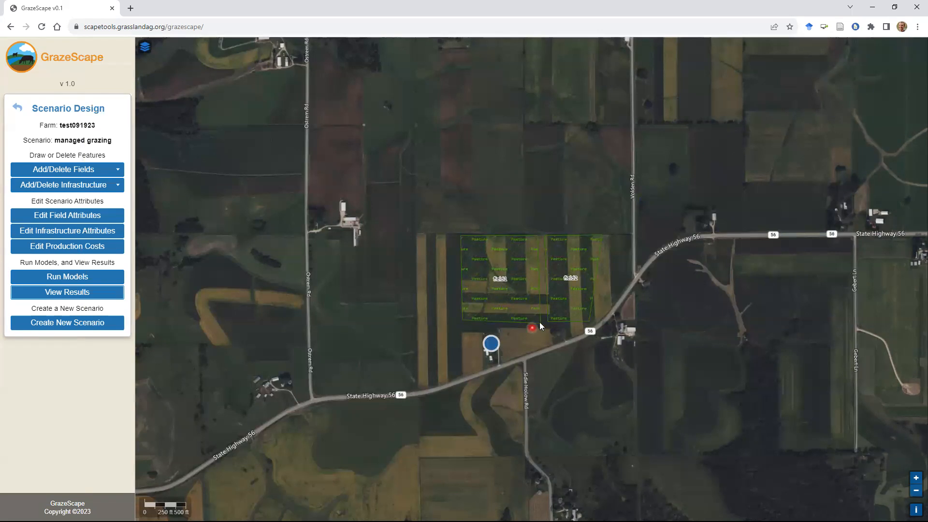
Step: Draw a closed infrastructure line about 5,300 ft long around the outer boundary of field1 and field2
{"action": "scroll", "coordinate": [543, 322], "scroll_direction": "up", "scroll_amount": 2}
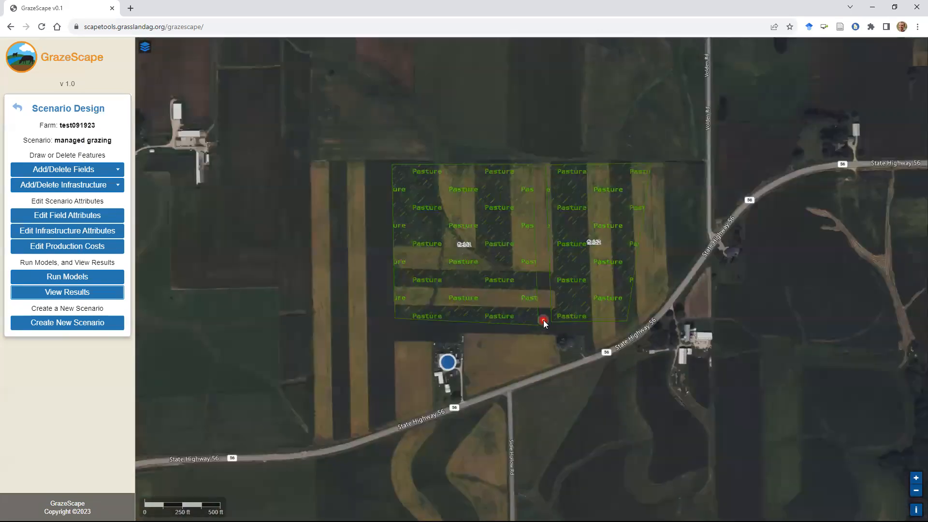
{"action": "scroll", "coordinate": [543, 322], "scroll_direction": "up", "scroll_amount": 1}
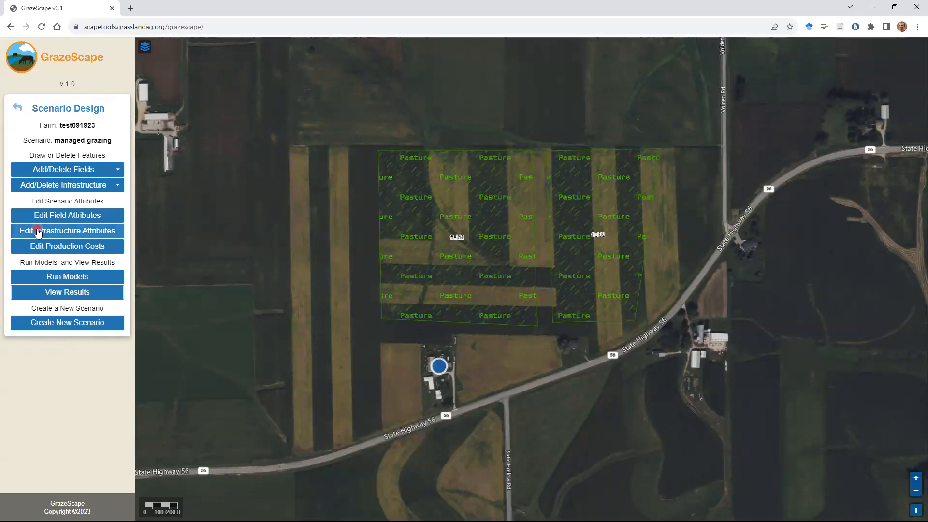
{"action": "left_click", "coordinate": [64, 188]}
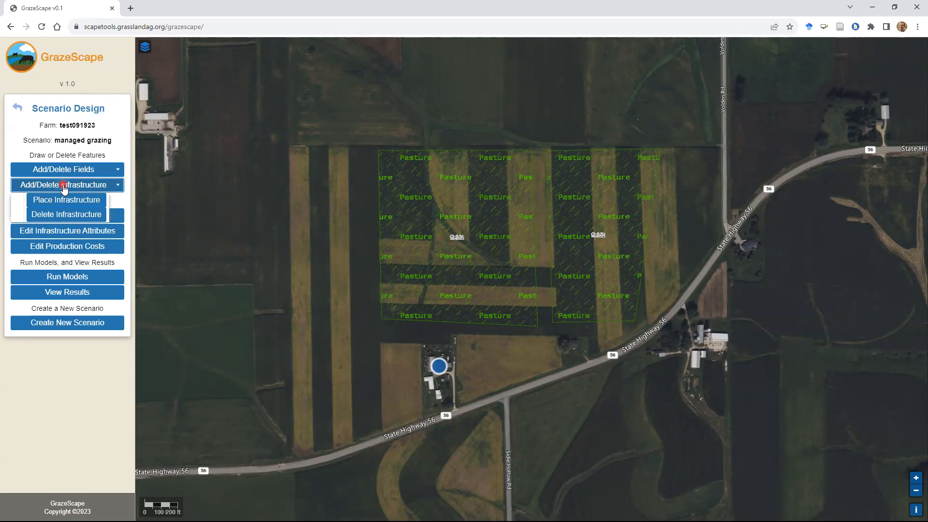
{"action": "left_click", "coordinate": [52, 202]}
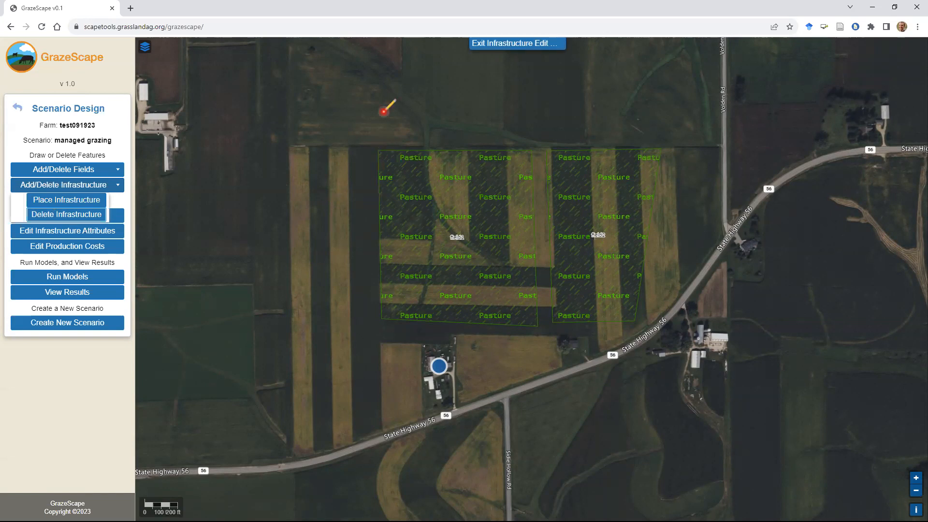
{"action": "left_click", "coordinate": [378, 149]}
{"action": "left_click", "coordinate": [382, 319]}
{"action": "left_click", "coordinate": [537, 326]}
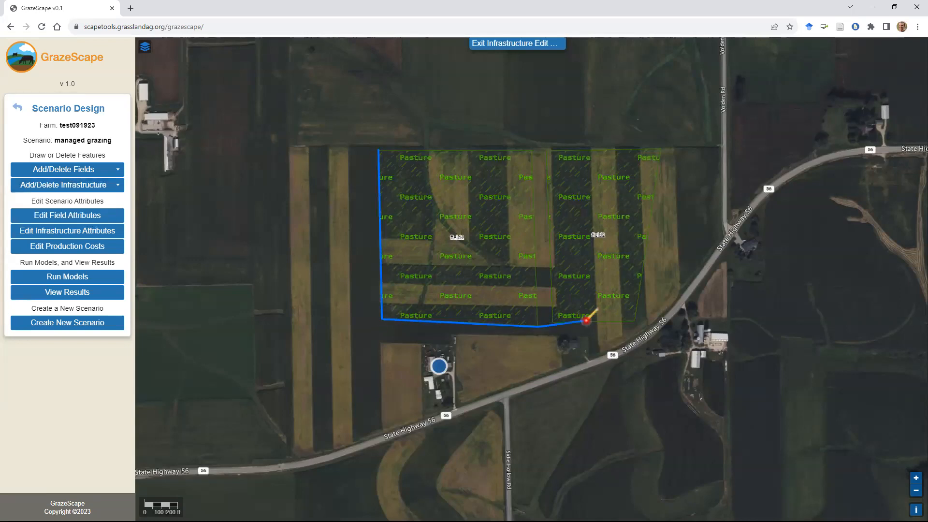
{"action": "left_click", "coordinate": [635, 320]}
{"action": "left_click", "coordinate": [662, 148]}
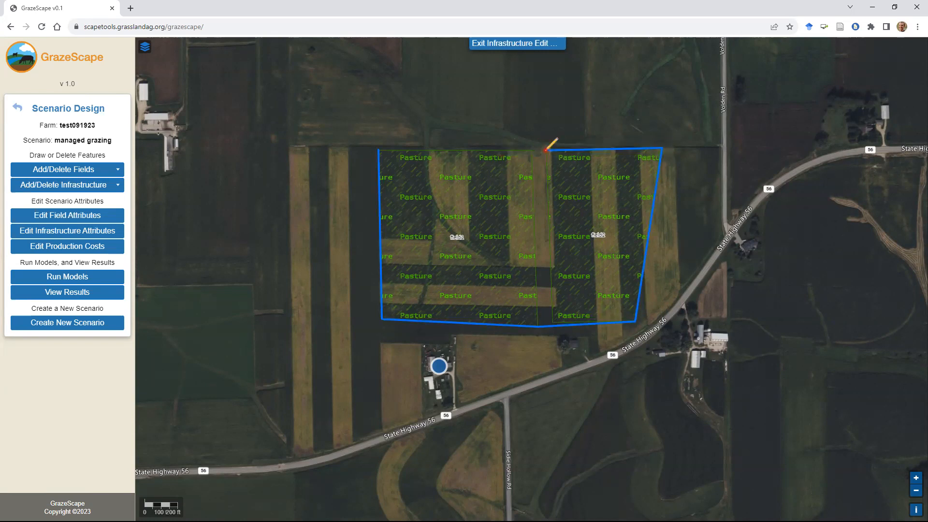
{"action": "double_click", "coordinate": [378, 149]}
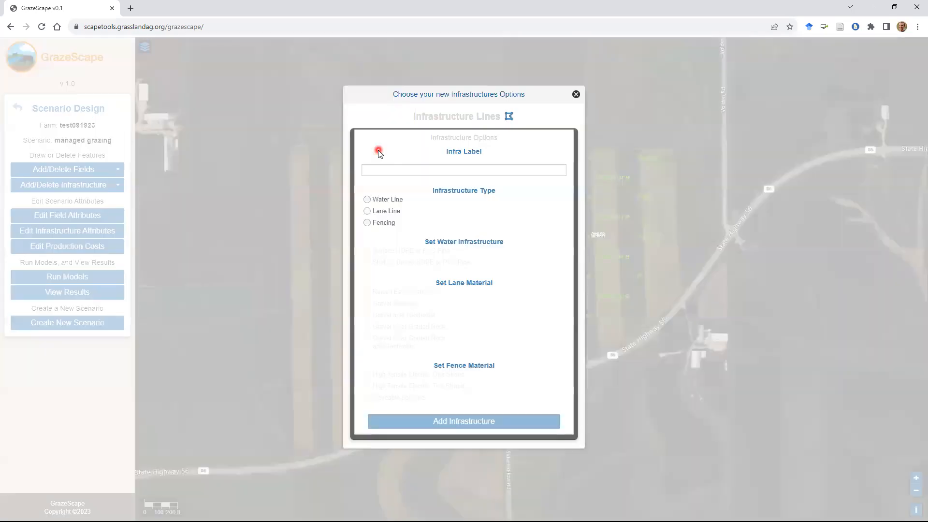
Step: Add the drawn line as infrastructure labelled "Exterior fence", of type Fencing with High Tensile Electric, Two Strand material
{"action": "left_click", "coordinate": [456, 171]}
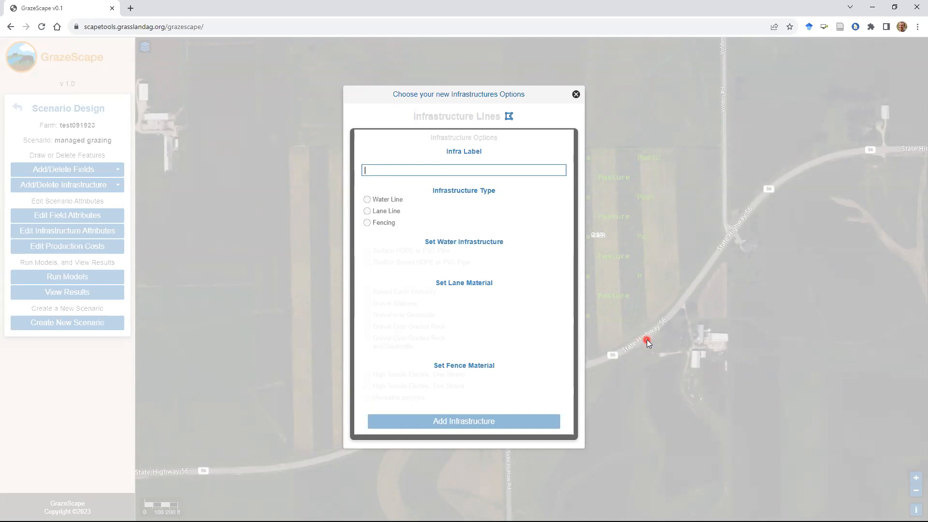
{"action": "type", "text": "Exterior fence"}
{"action": "left_click", "coordinate": [368, 222]}
{"action": "left_click", "coordinate": [370, 200]}
{"action": "left_click", "coordinate": [373, 211]}
{"action": "left_click", "coordinate": [367, 224]}
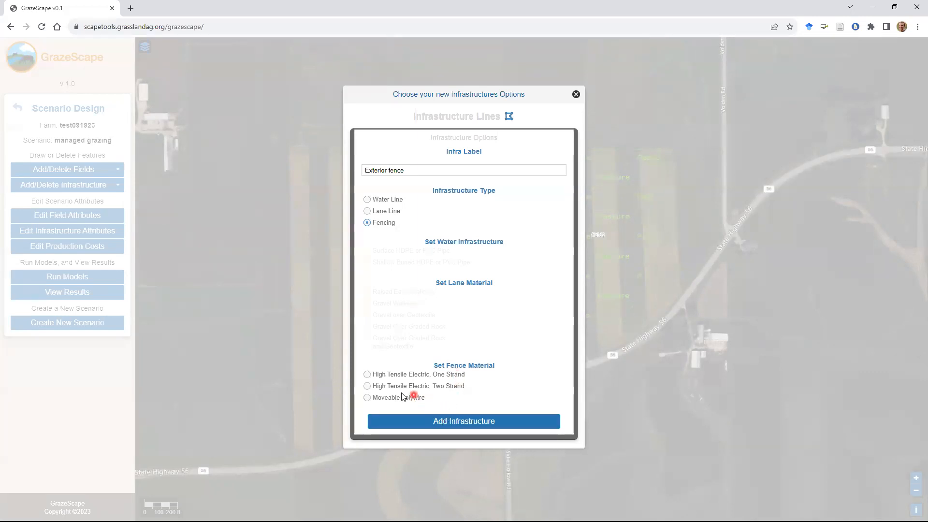
{"action": "left_click", "coordinate": [366, 386]}
{"action": "left_click", "coordinate": [438, 429]}
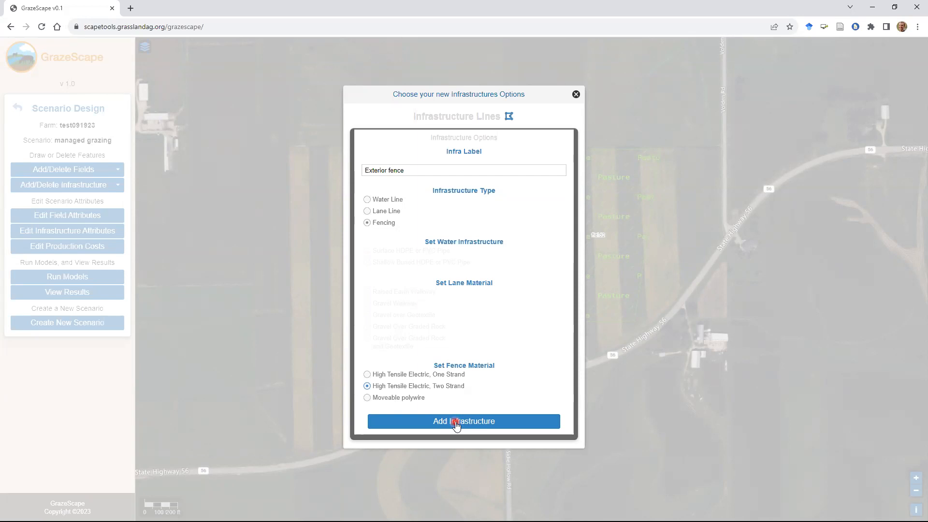
{"action": "left_click", "coordinate": [456, 424]}
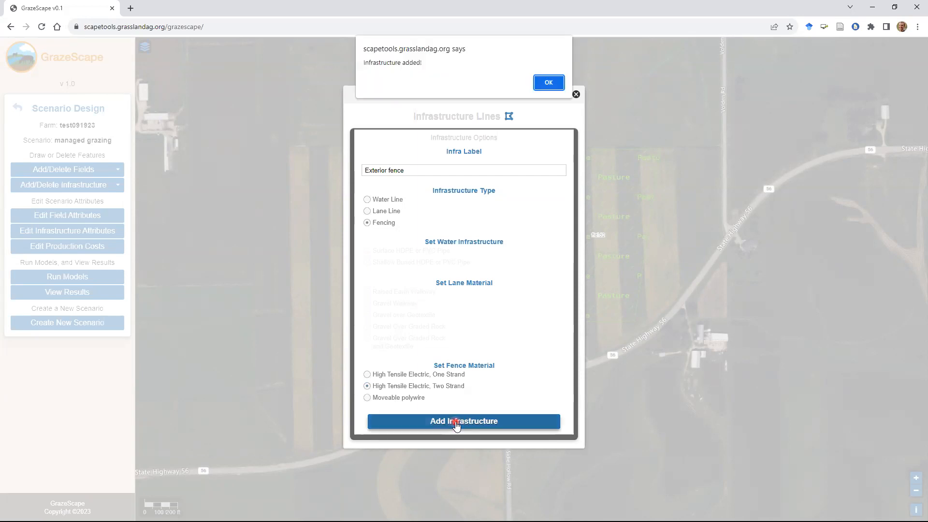
{"action": "left_click", "coordinate": [548, 80]}
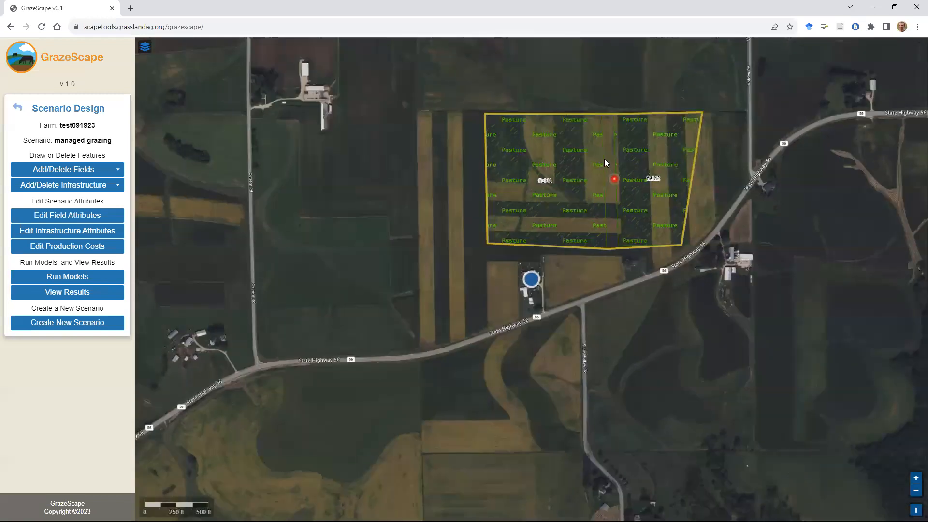
Step: Show the infrastructure attributes to check the exterior fence's length, unit cost and total cost
{"action": "scroll", "coordinate": [604, 159], "scroll_direction": "up", "scroll_amount": 2}
{"action": "left_click", "coordinate": [64, 214]}
{"action": "left_click", "coordinate": [58, 232]}
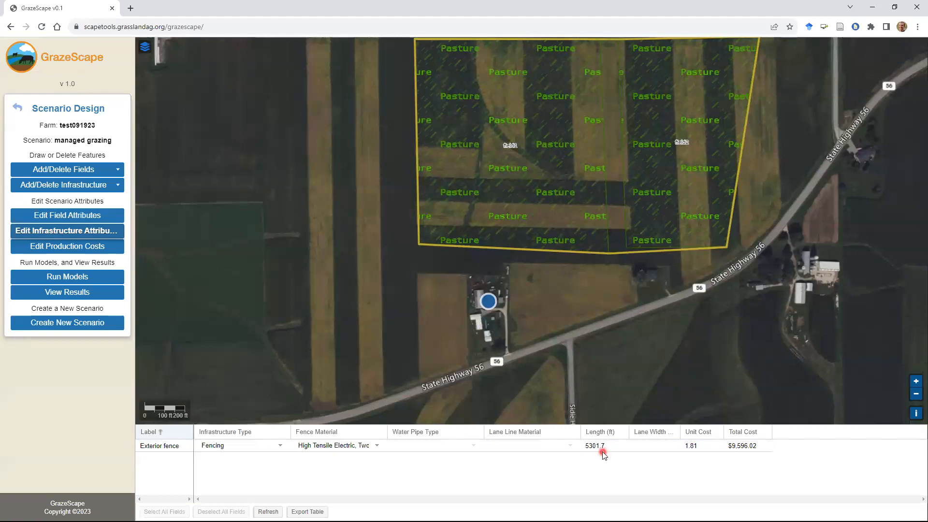
Step: Open the exterior fence's unit cost for editing, and close the infrastructure attributes without changing it
{"action": "left_click", "coordinate": [700, 447]}
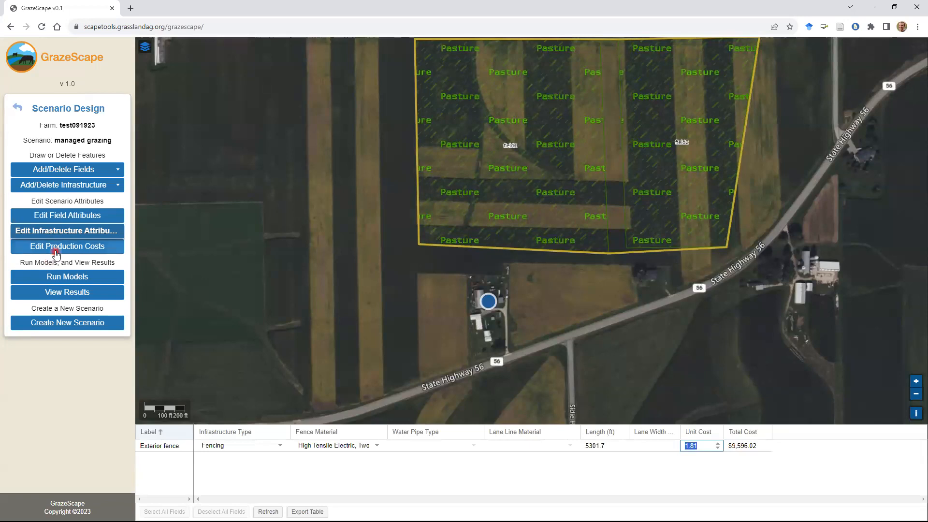
{"action": "left_click", "coordinate": [70, 231]}
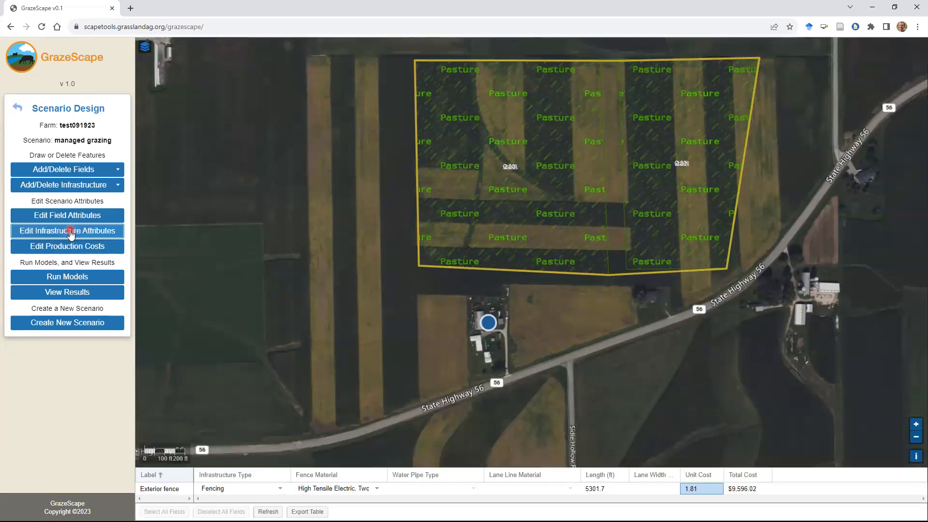
Step: Review the fertilizer, seed, pesticide and machinery costs of operation for all crops and pasture, and close the cost settings
{"action": "left_click", "coordinate": [68, 247]}
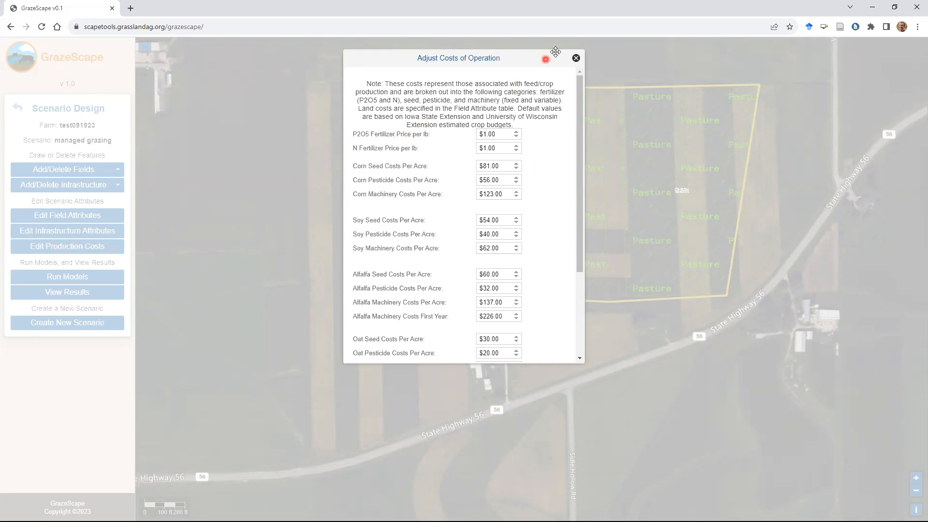
{"action": "left_click_drag", "start_coordinate": [581, 142], "coordinate": [582, 227]}
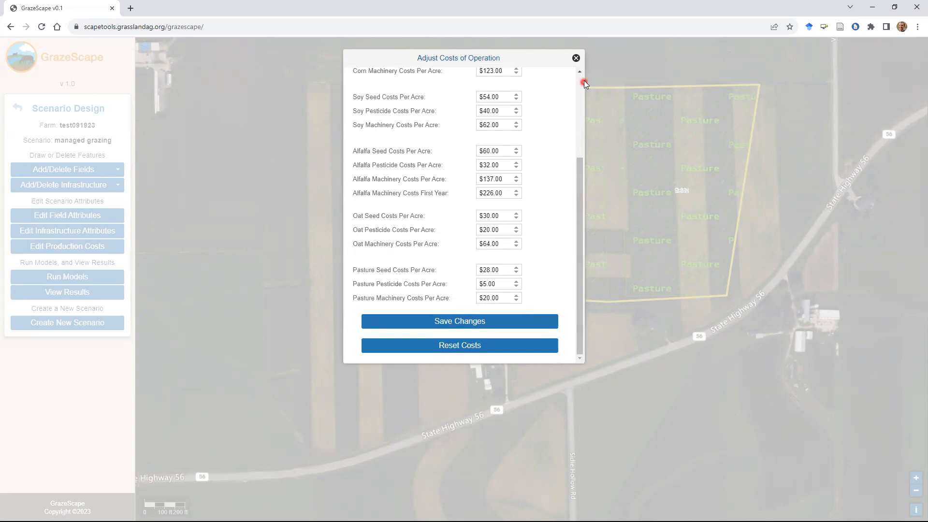
{"action": "left_click", "coordinate": [576, 58]}
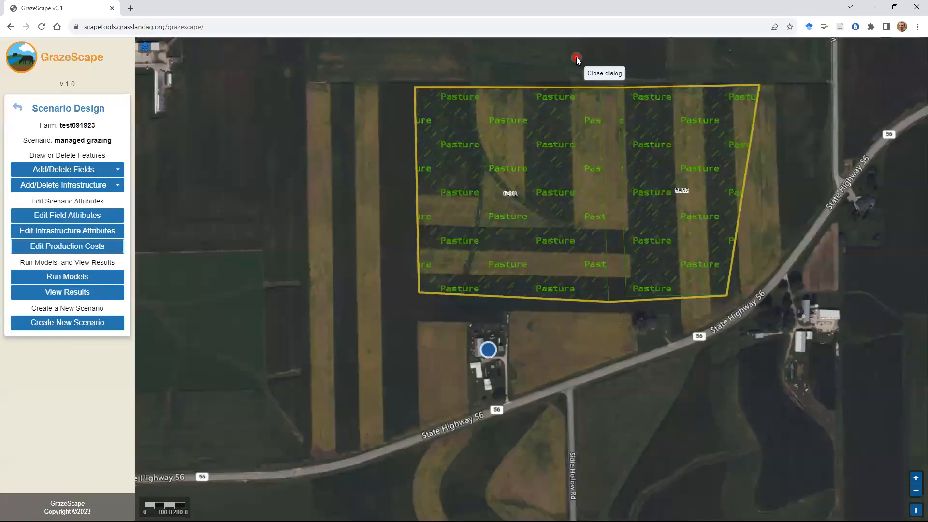
Step: Compare the two scenarios' field-level production costs in the model results by cost per acre, total cost and cost per ton DM
{"action": "left_click", "coordinate": [58, 294]}
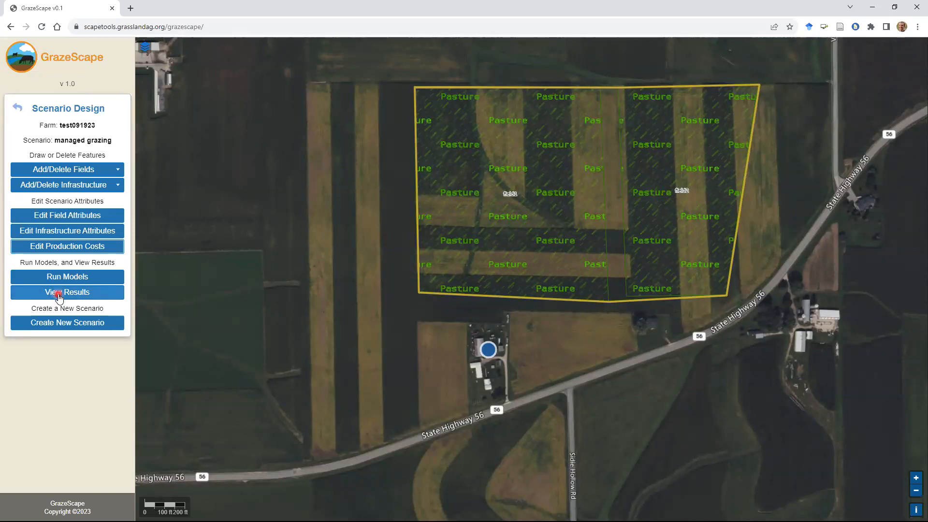
{"action": "left_click", "coordinate": [59, 292]}
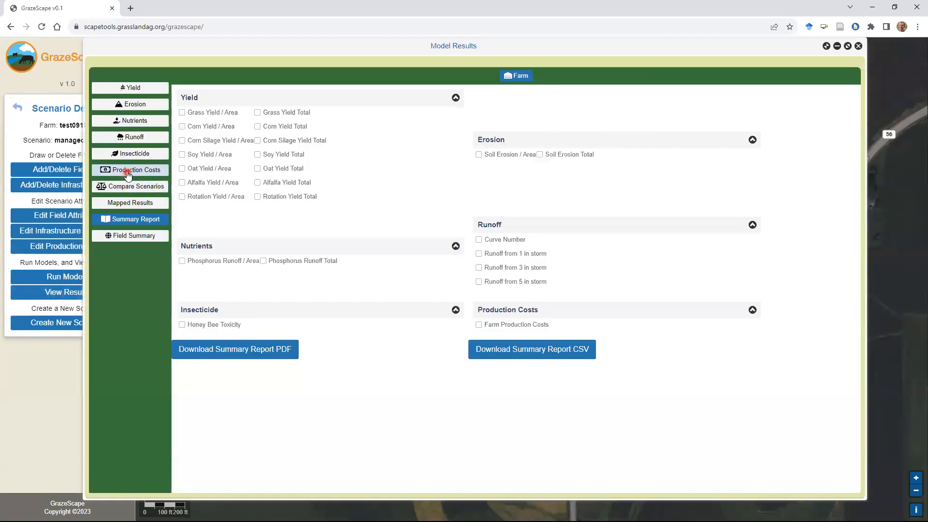
{"action": "left_click", "coordinate": [128, 172]}
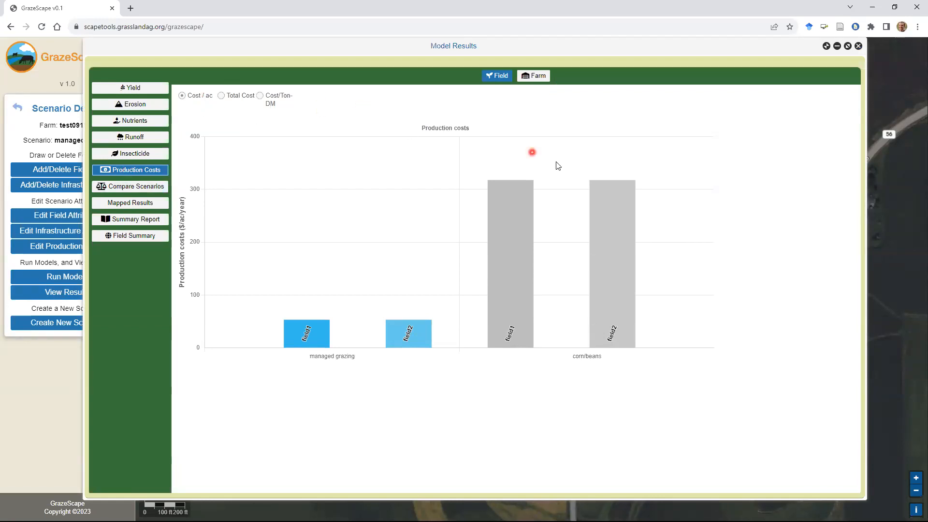
{"action": "left_click", "coordinate": [537, 77]}
{"action": "left_click", "coordinate": [186, 100]}
{"action": "left_click", "coordinate": [237, 96]}
{"action": "left_click", "coordinate": [272, 97]}
{"action": "left_click", "coordinate": [260, 96]}
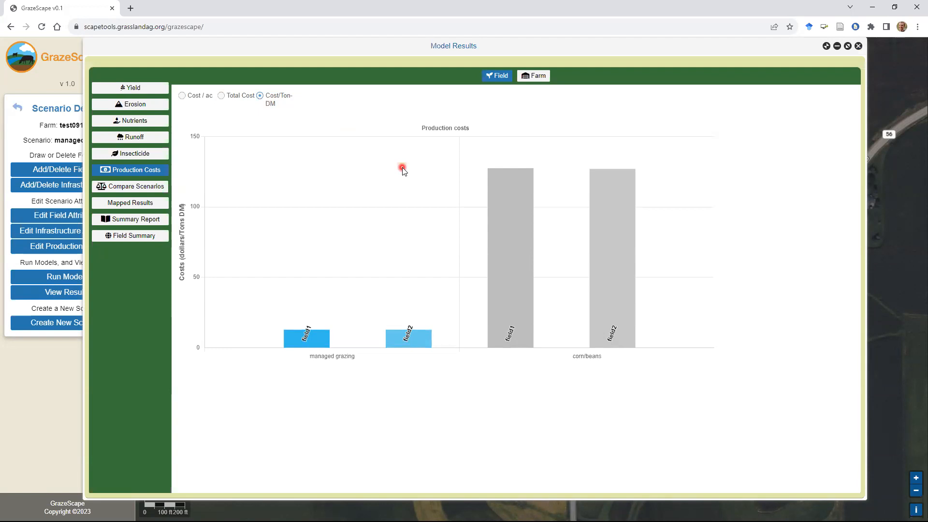
Step: Compare the farm-level production costs per acre of managed grazing and corn/beans, and close the model results
{"action": "left_click", "coordinate": [532, 77]}
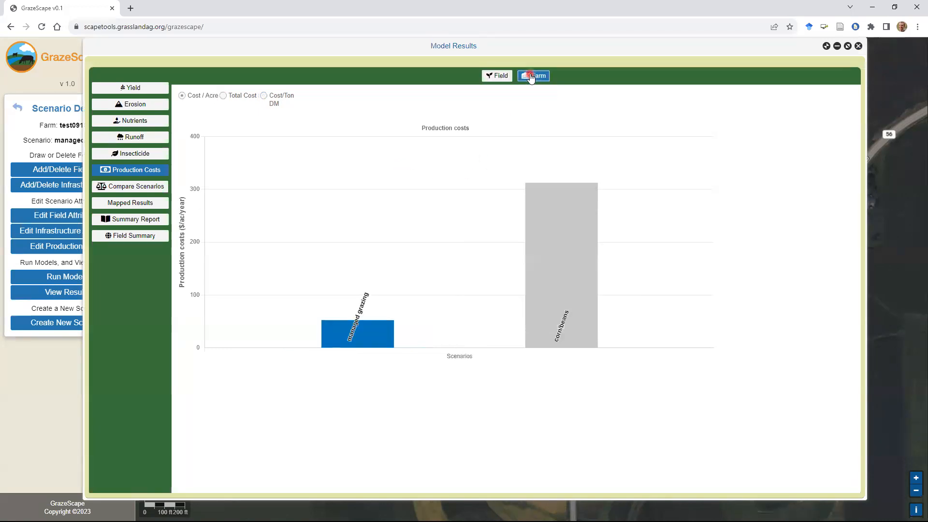
{"action": "mouse_move", "coordinate": [507, 290]}
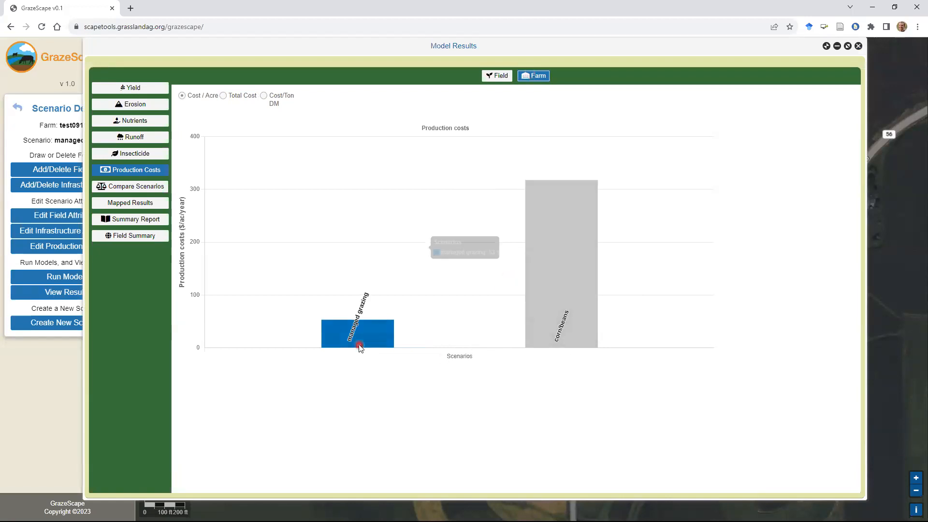
{"action": "mouse_move", "coordinate": [359, 338]}
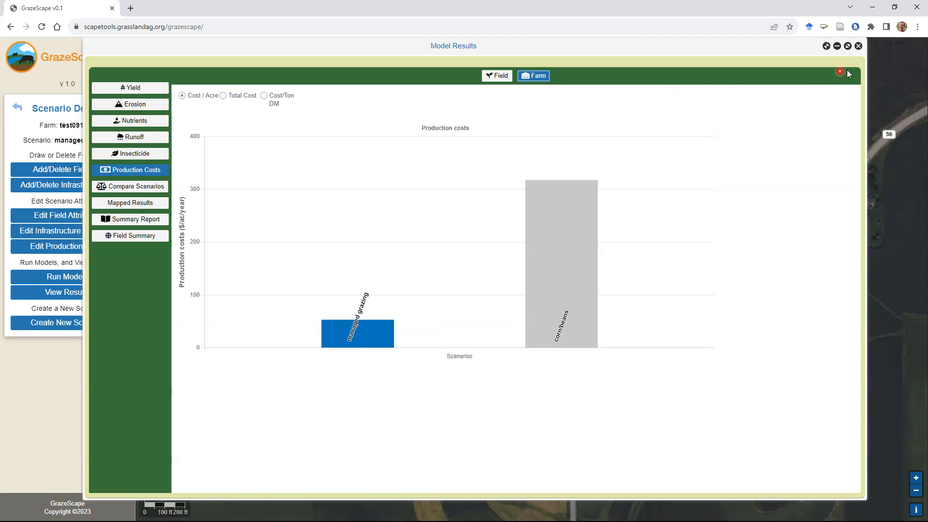
{"action": "left_click", "coordinate": [858, 47]}
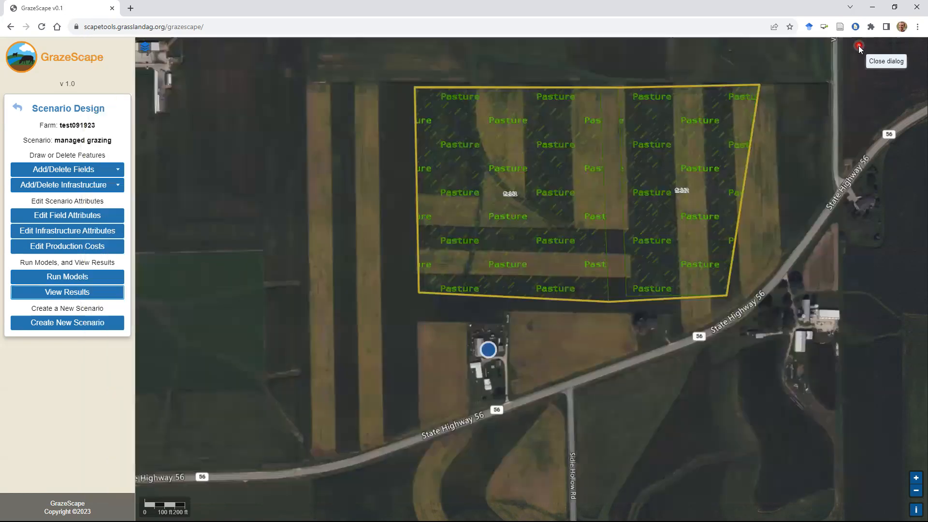
Step: Leave the managed grazing scenario and open the corn/beans scenario for editing
{"action": "left_click", "coordinate": [81, 264]}
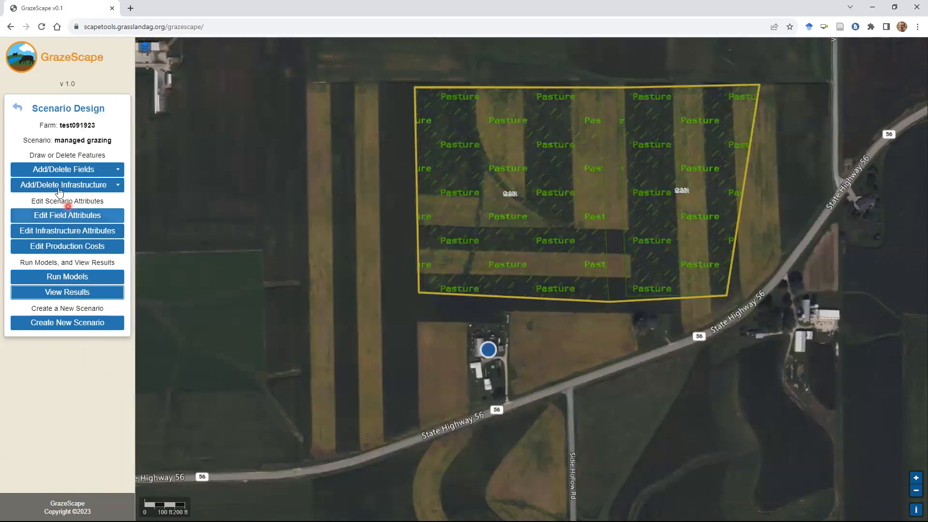
{"action": "left_click", "coordinate": [17, 108]}
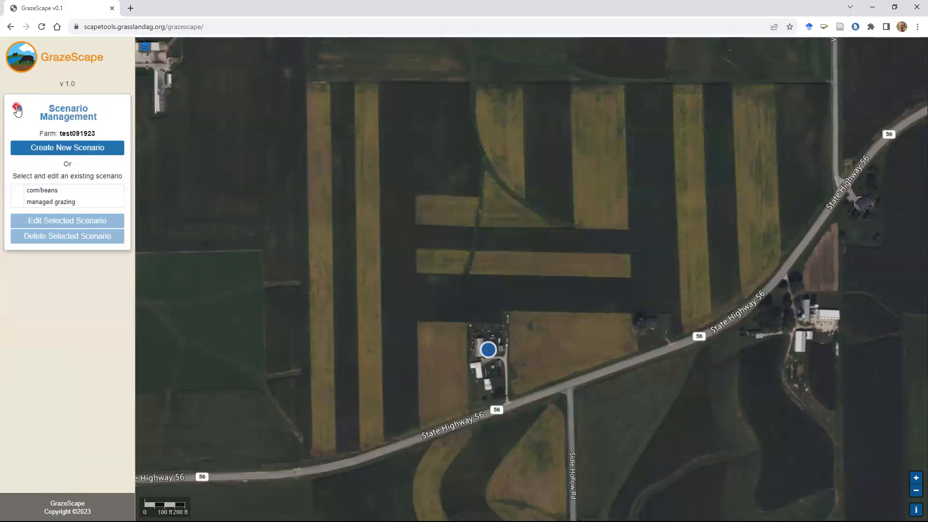
{"action": "left_click", "coordinate": [47, 192]}
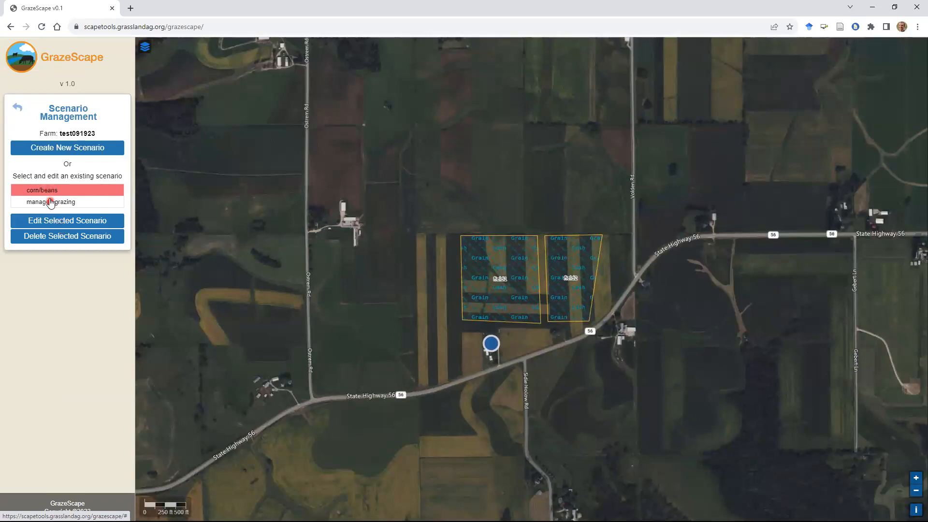
{"action": "left_click", "coordinate": [58, 222]}
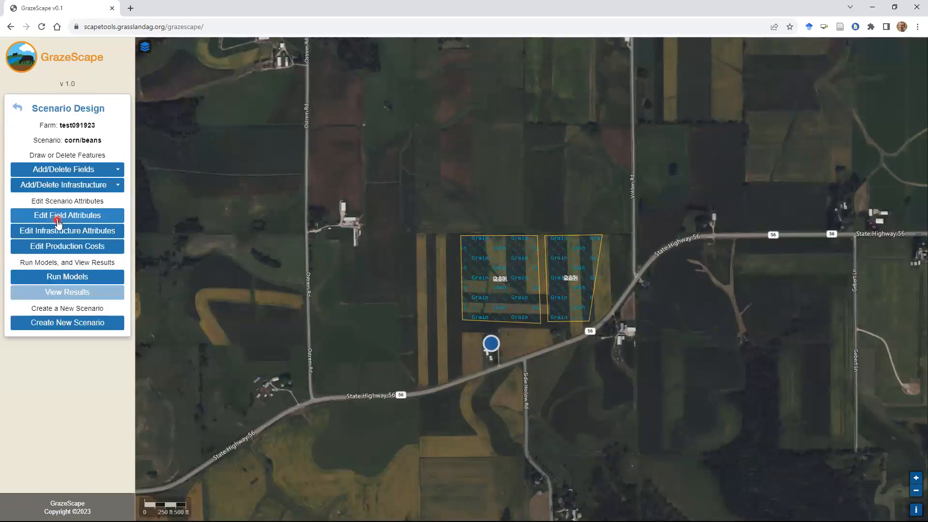
Step: Run the models for the corn/beans scenario's two fields
{"action": "left_click", "coordinate": [518, 296]}
{"action": "double_click", "coordinate": [516, 291]}
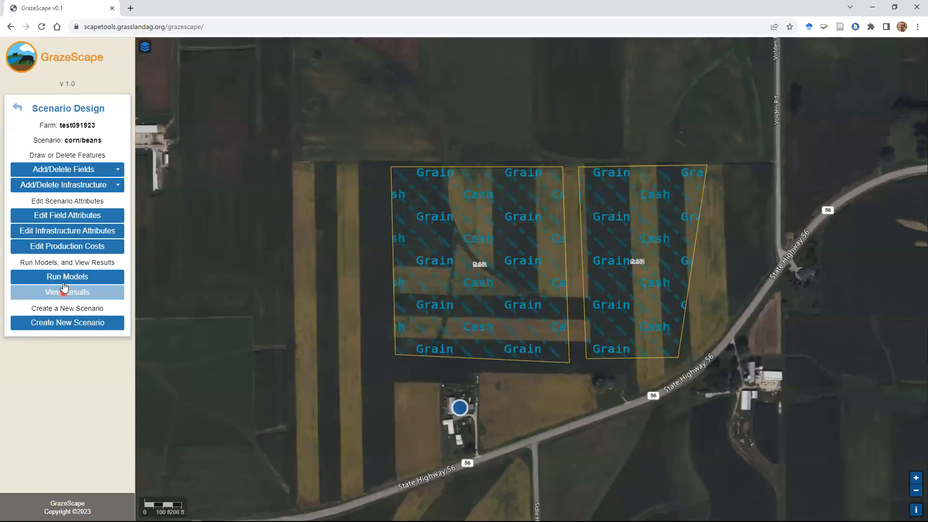
{"action": "left_click", "coordinate": [65, 278]}
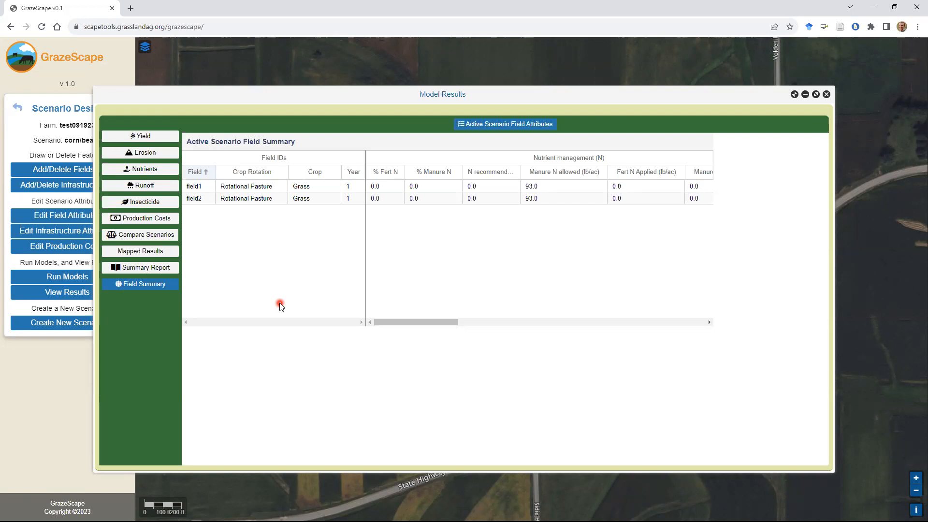
Step: Show the mapped Phosphorus Loss results over field1 and field2, with the results window clear of the fields, and examine the high-loss areas
{"action": "left_click", "coordinate": [137, 252]}
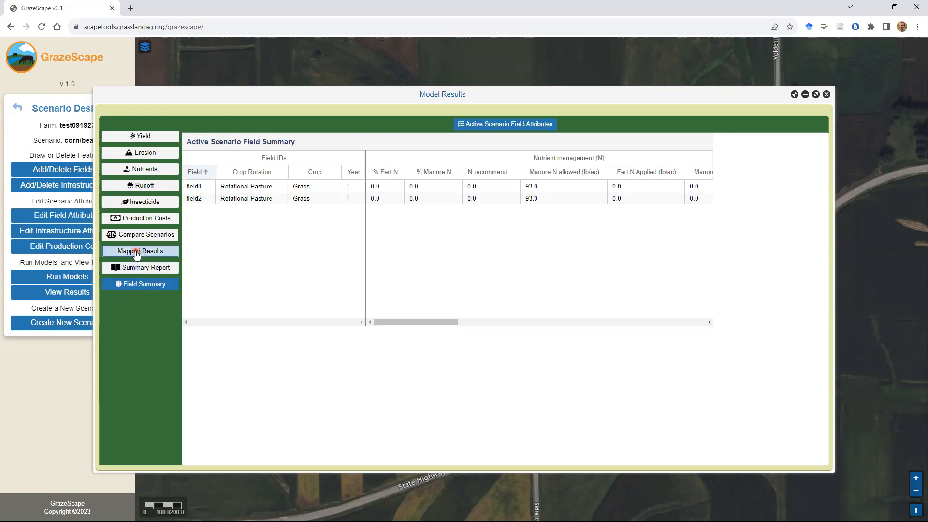
{"action": "left_click_drag", "start_coordinate": [314, 95], "coordinate": [298, 62]}
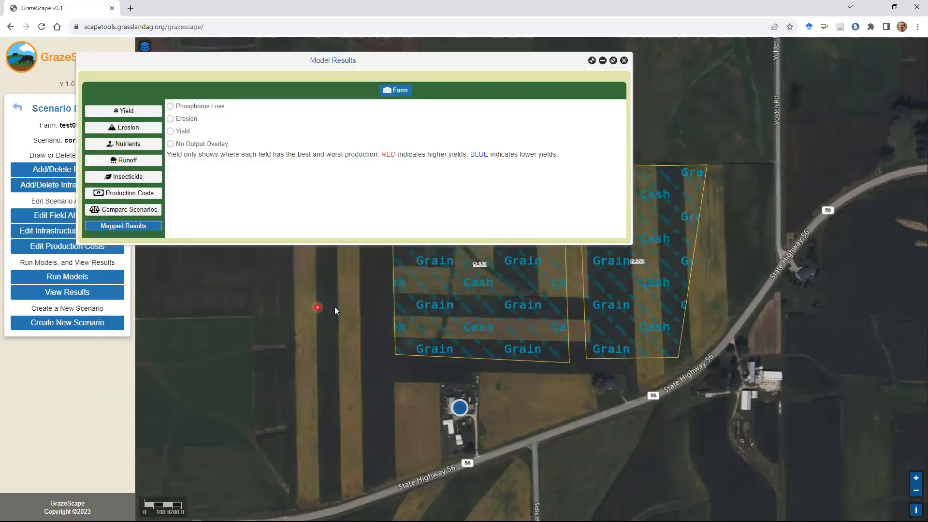
{"action": "left_click_drag", "start_coordinate": [344, 315], "coordinate": [323, 399]}
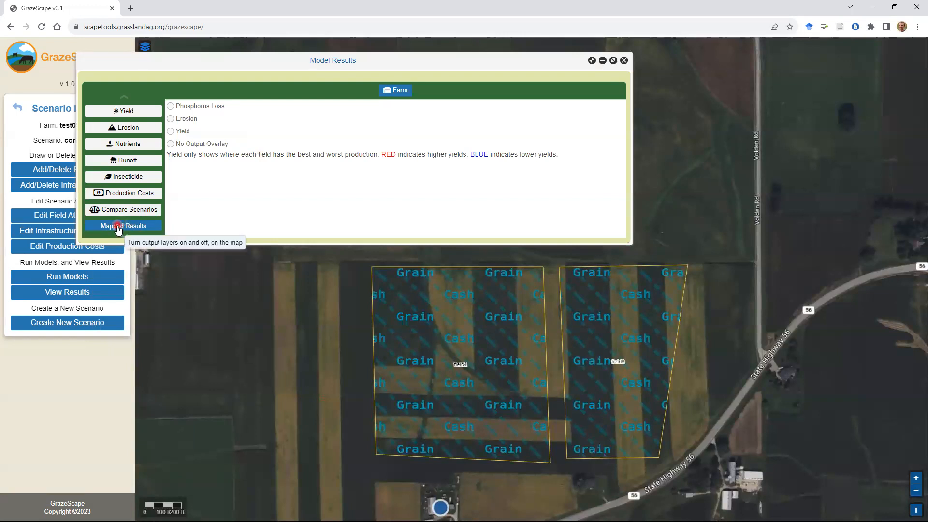
{"action": "left_click", "coordinate": [172, 131]}
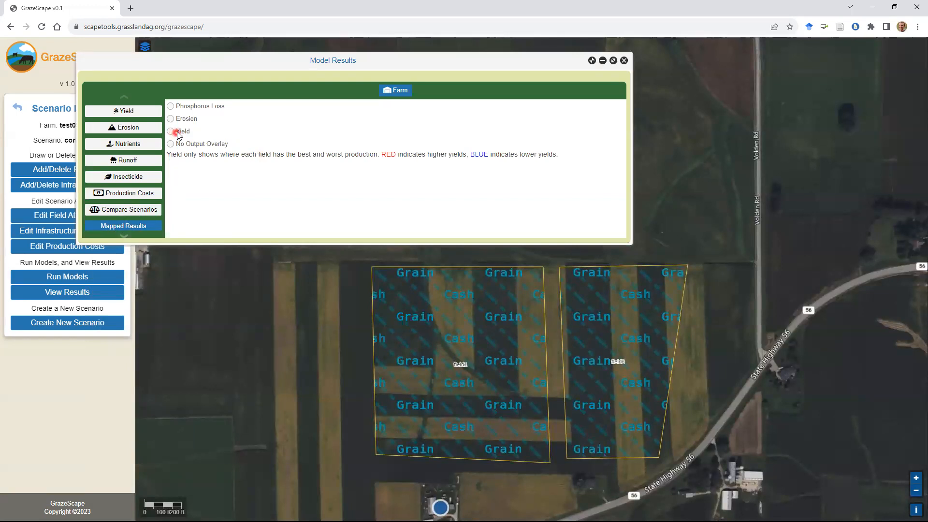
{"action": "left_click", "coordinate": [170, 106]}
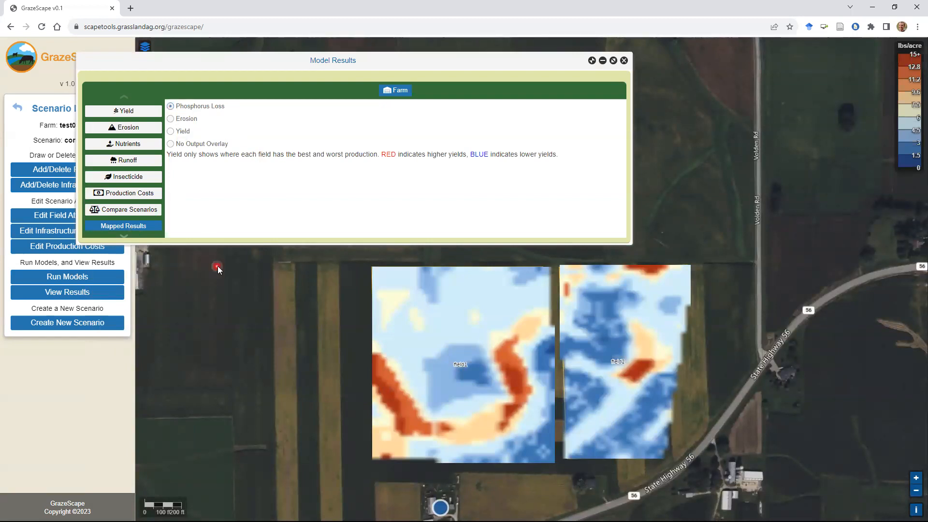
{"action": "left_click", "coordinate": [498, 405]}
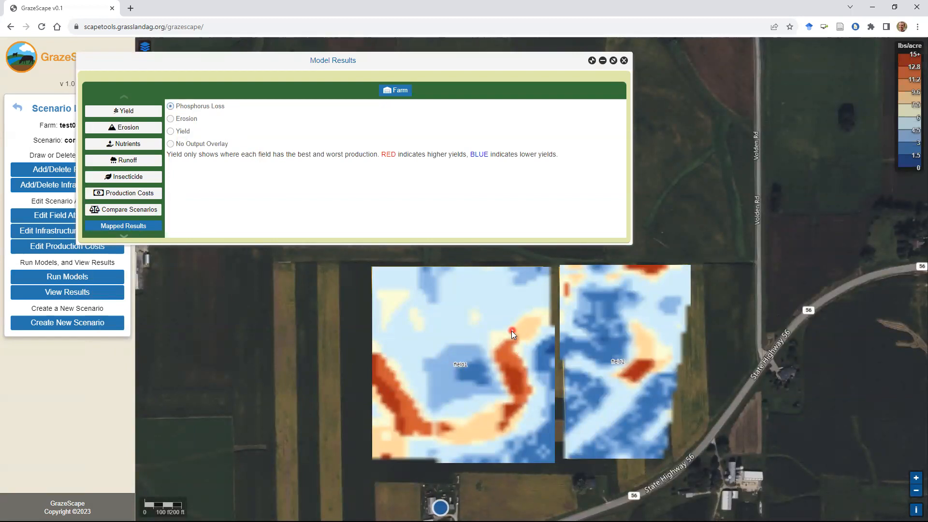
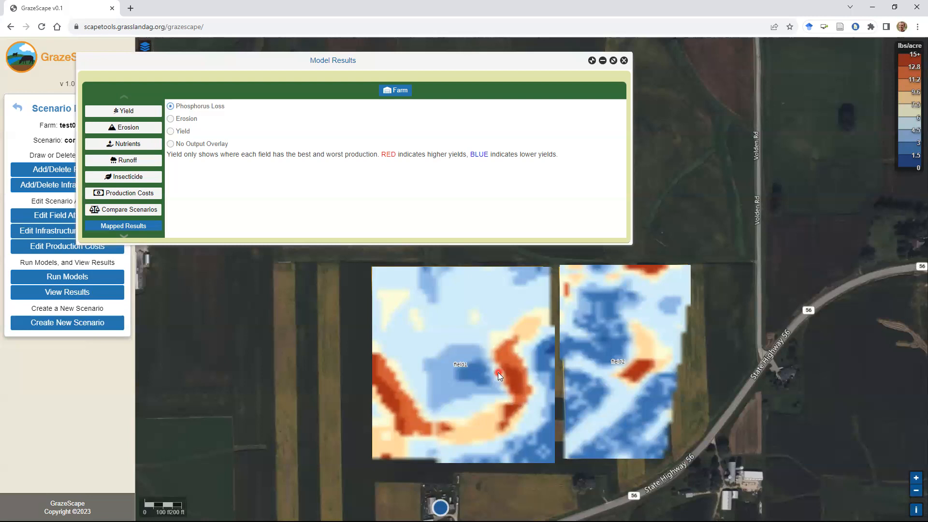
Step: Close the model results and return to the farm's scenario management
{"action": "left_click", "coordinate": [623, 61]}
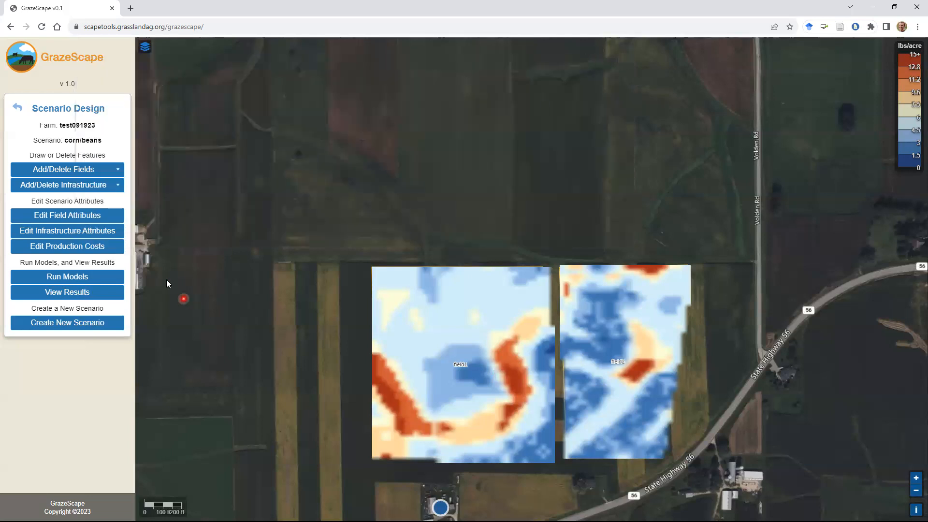
{"action": "left_click", "coordinate": [17, 108]}
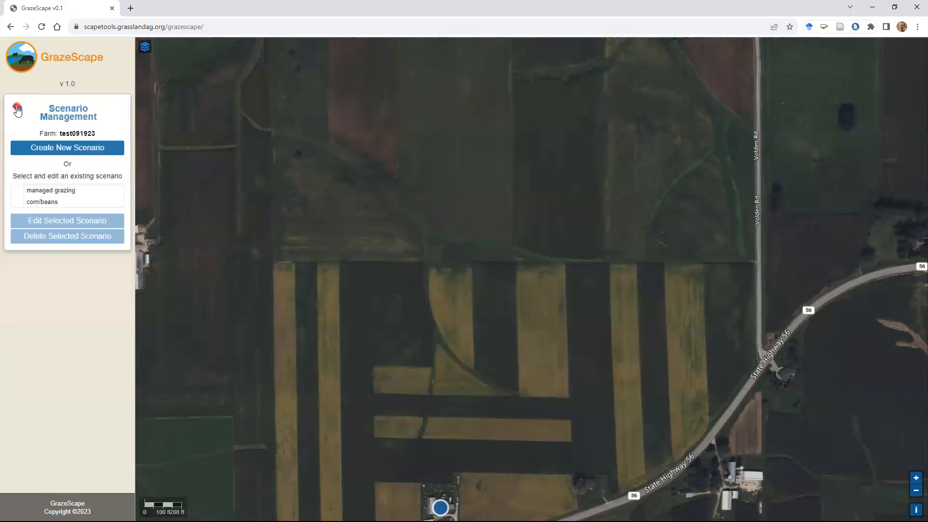
{"action": "scroll", "coordinate": [326, 319], "scroll_direction": "down", "scroll_amount": 3}
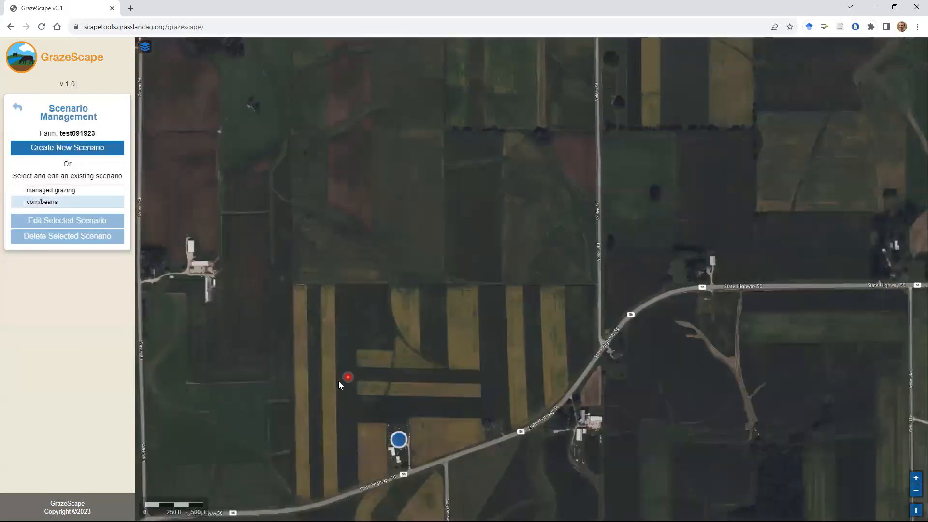
{"action": "scroll", "coordinate": [282, 311], "scroll_direction": "down", "scroll_amount": 1}
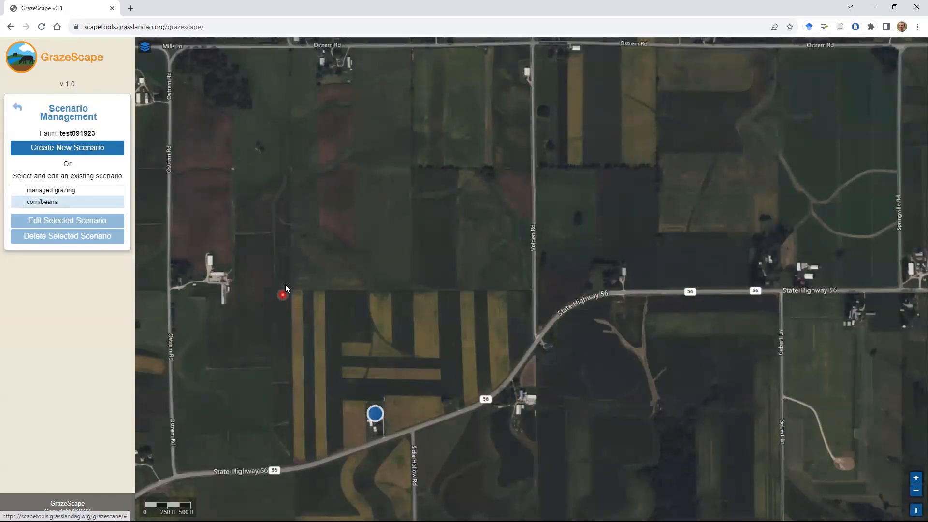
{"action": "left_click", "coordinate": [513, 19]}
{"action": "left_click", "coordinate": [658, 11]}
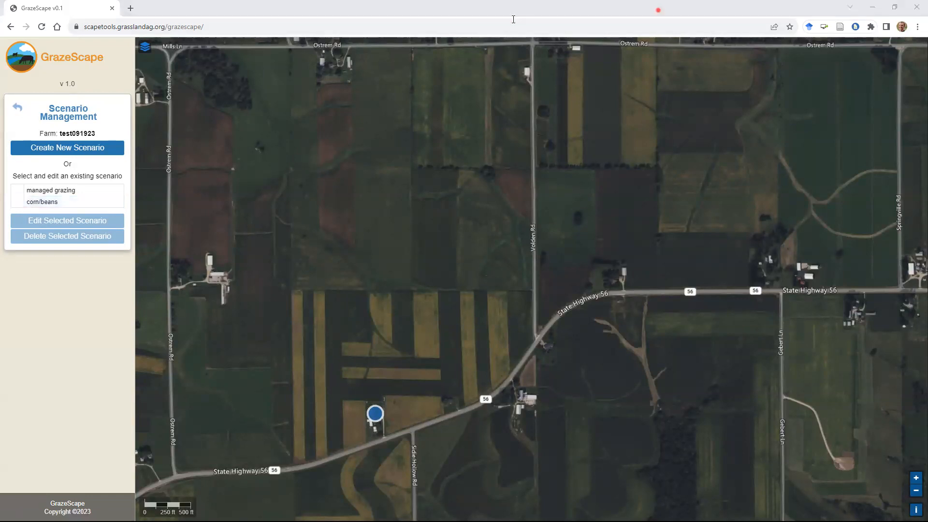